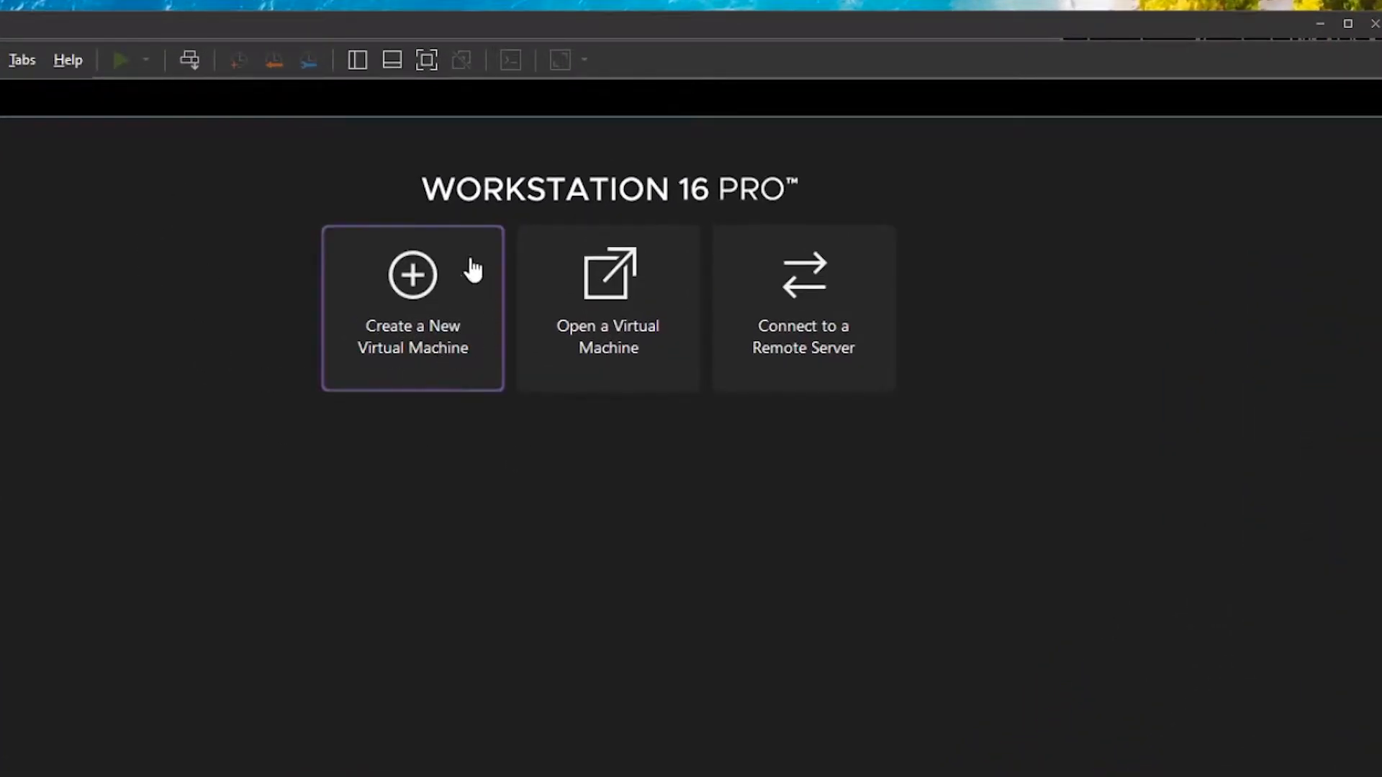
Start a Typical new VM using ubuntu-20.04.1-live-server-amd64.iso as the installer disc image.
click(449, 338)
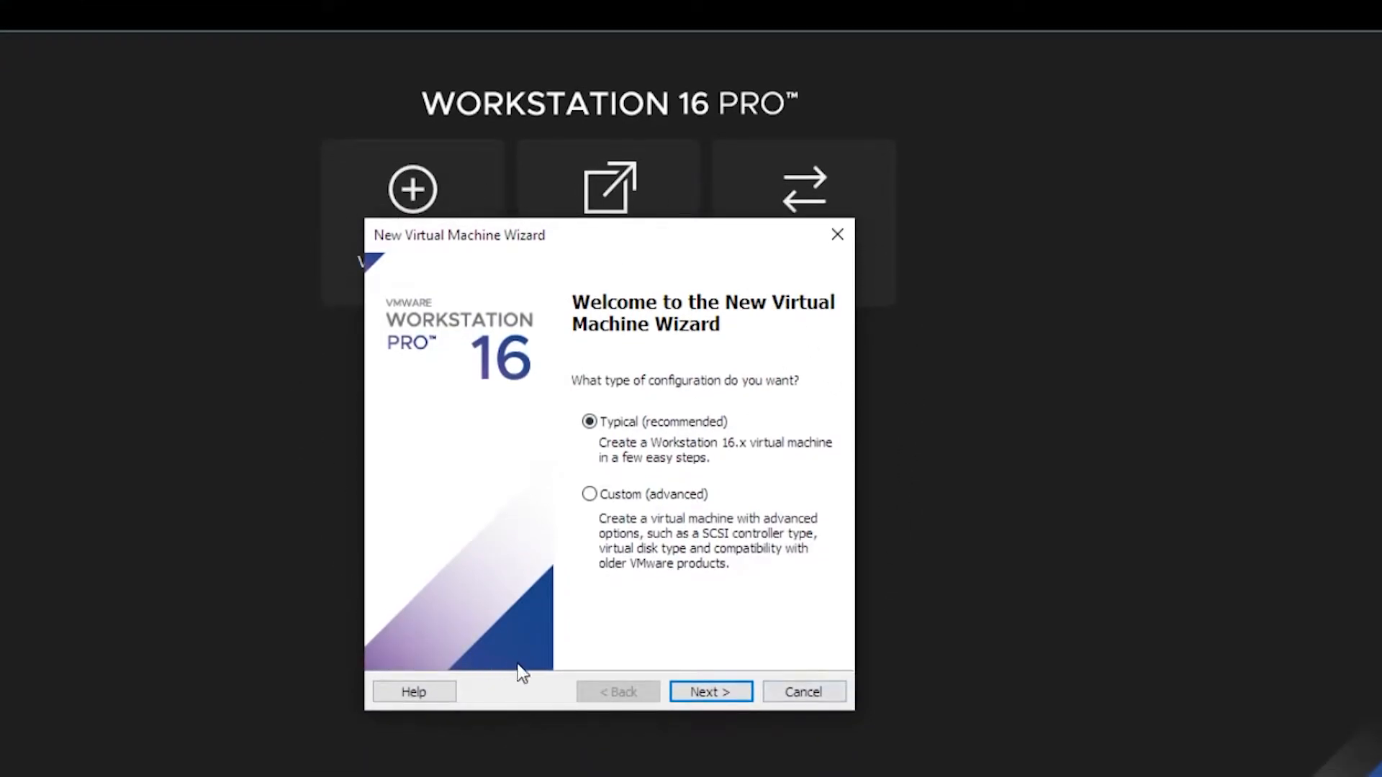
click(713, 692)
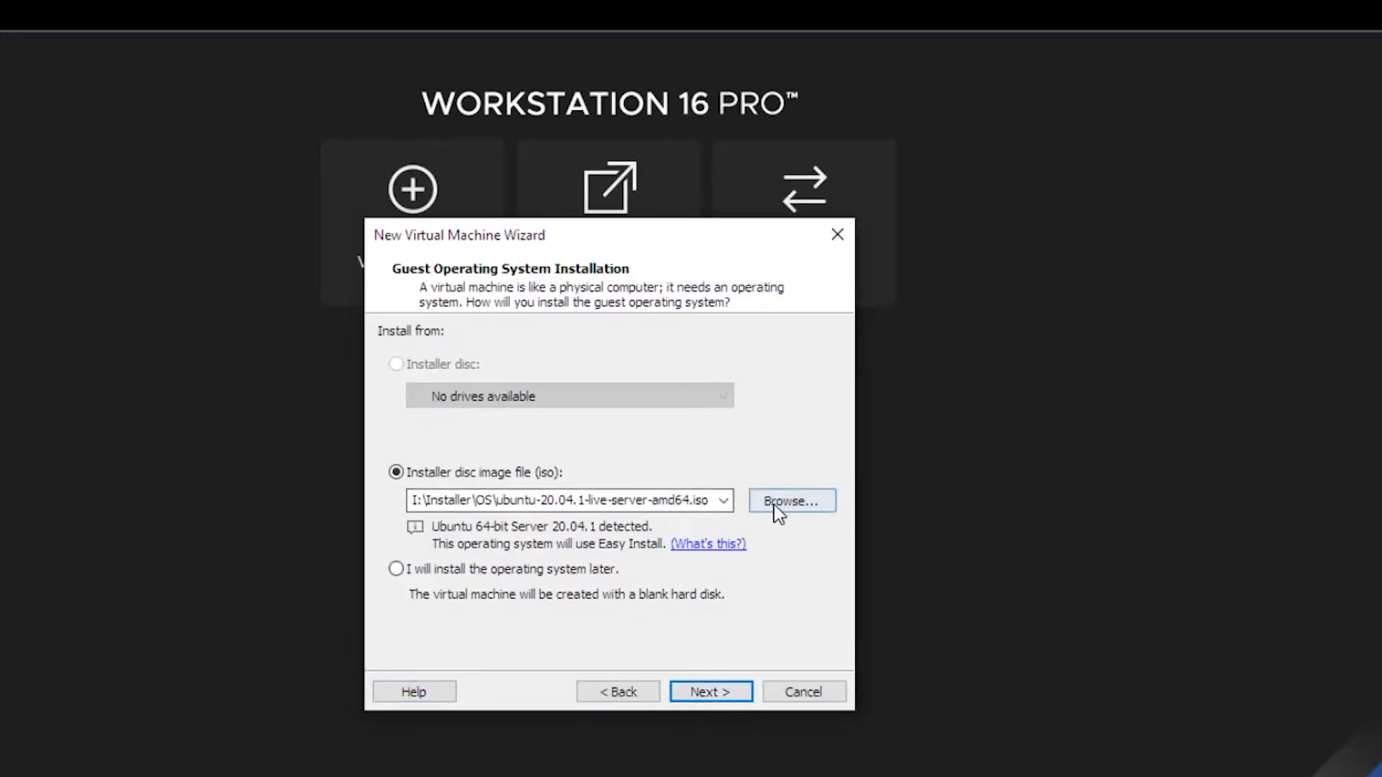
click(776, 504)
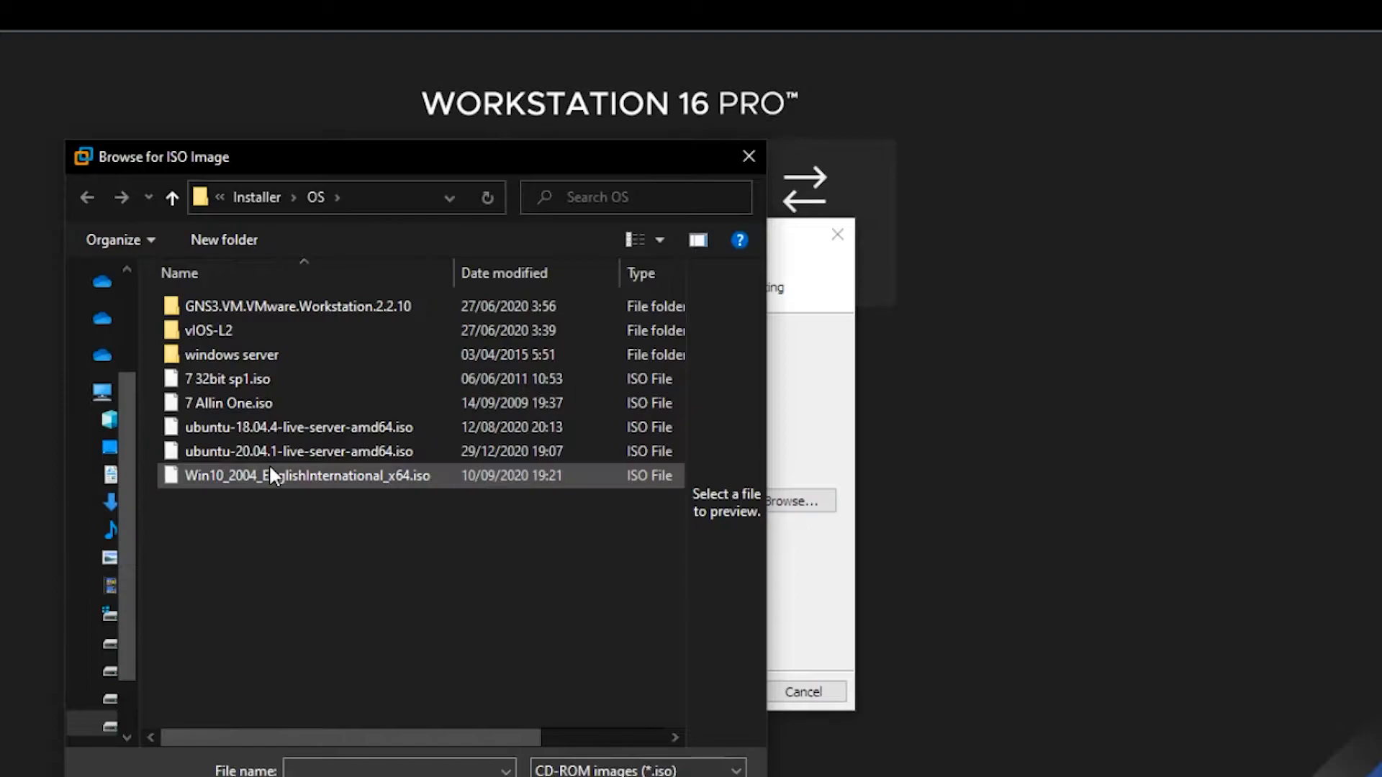
click(285, 454)
key(Return)
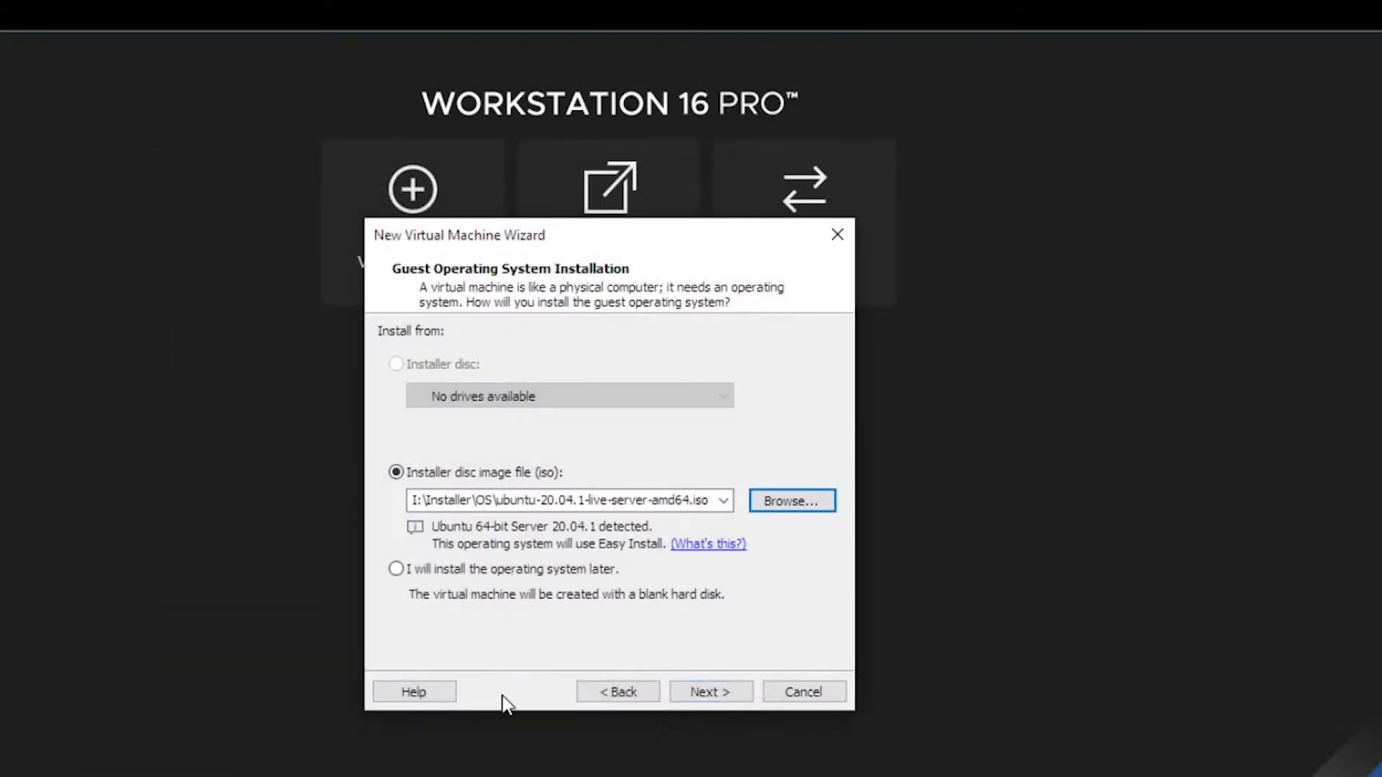
Fill in the Easy Install full name, user name, password and password confirmation.
click(710, 695)
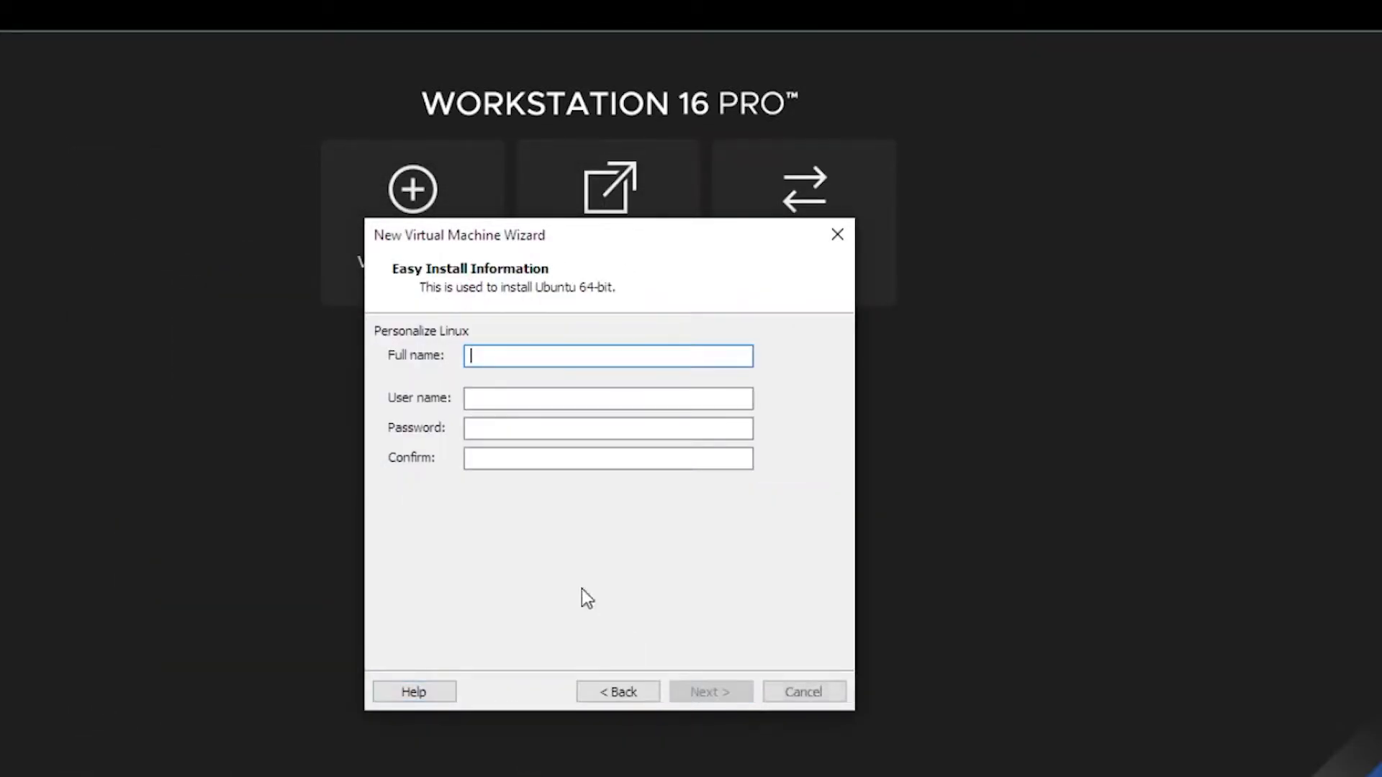
key(Tab)
key(Tab)
click(500, 455)
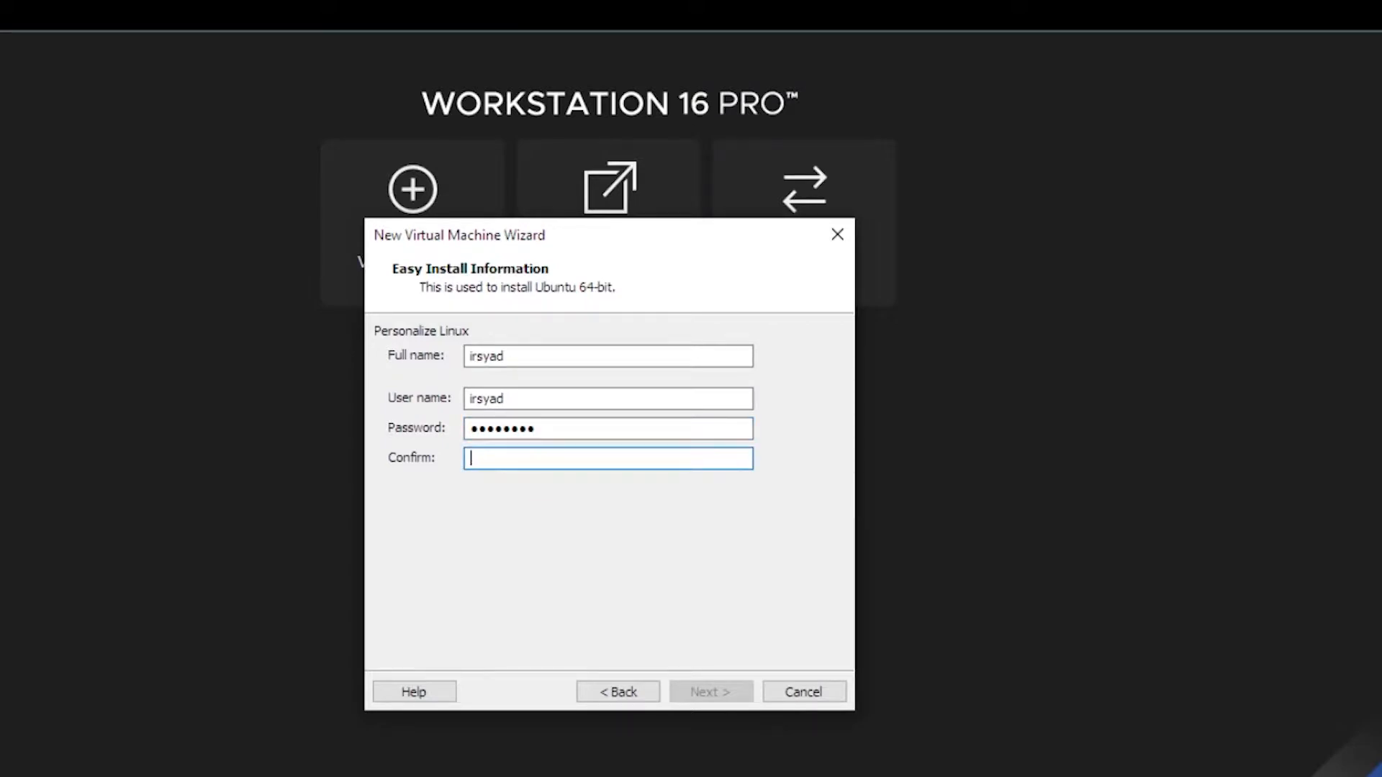
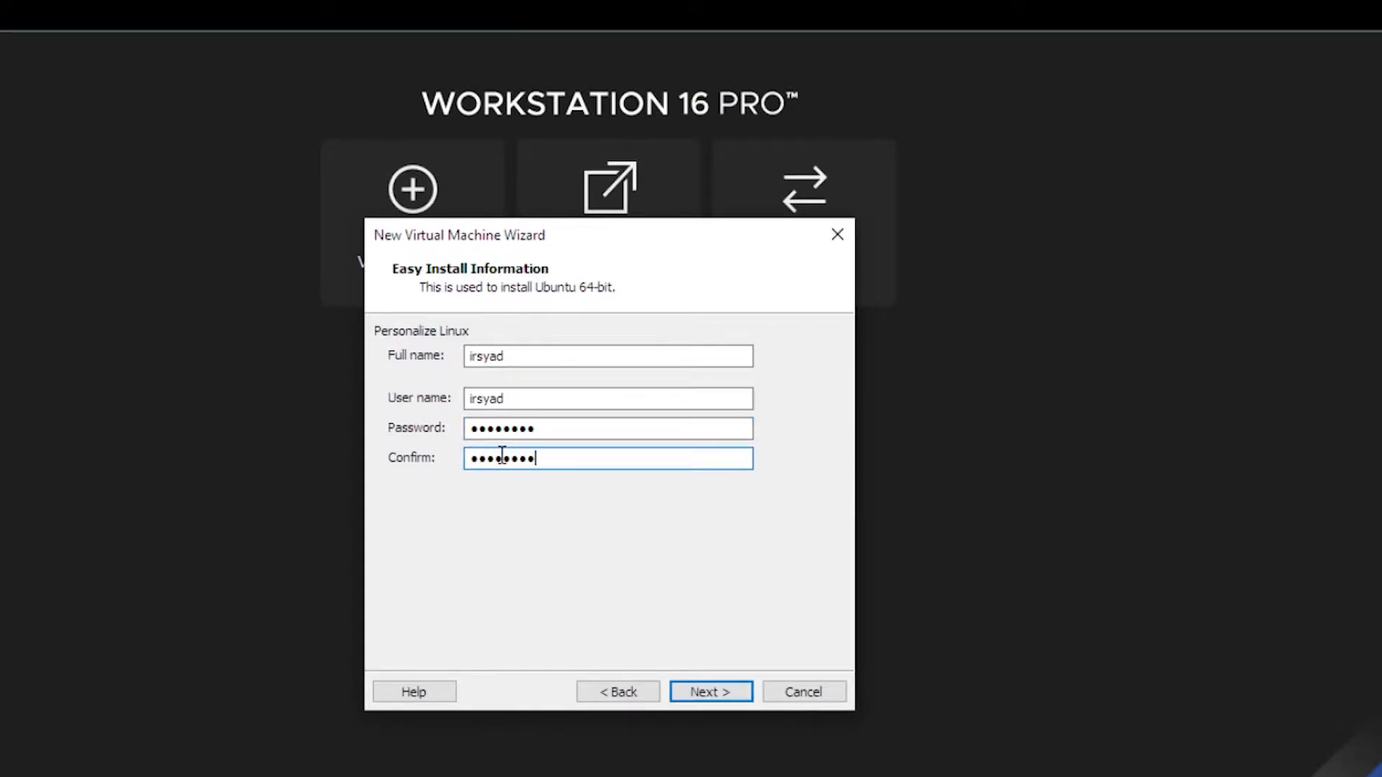
Rename the virtual machine to Ubuntu 64-bit_20.04LTS.
click(727, 696)
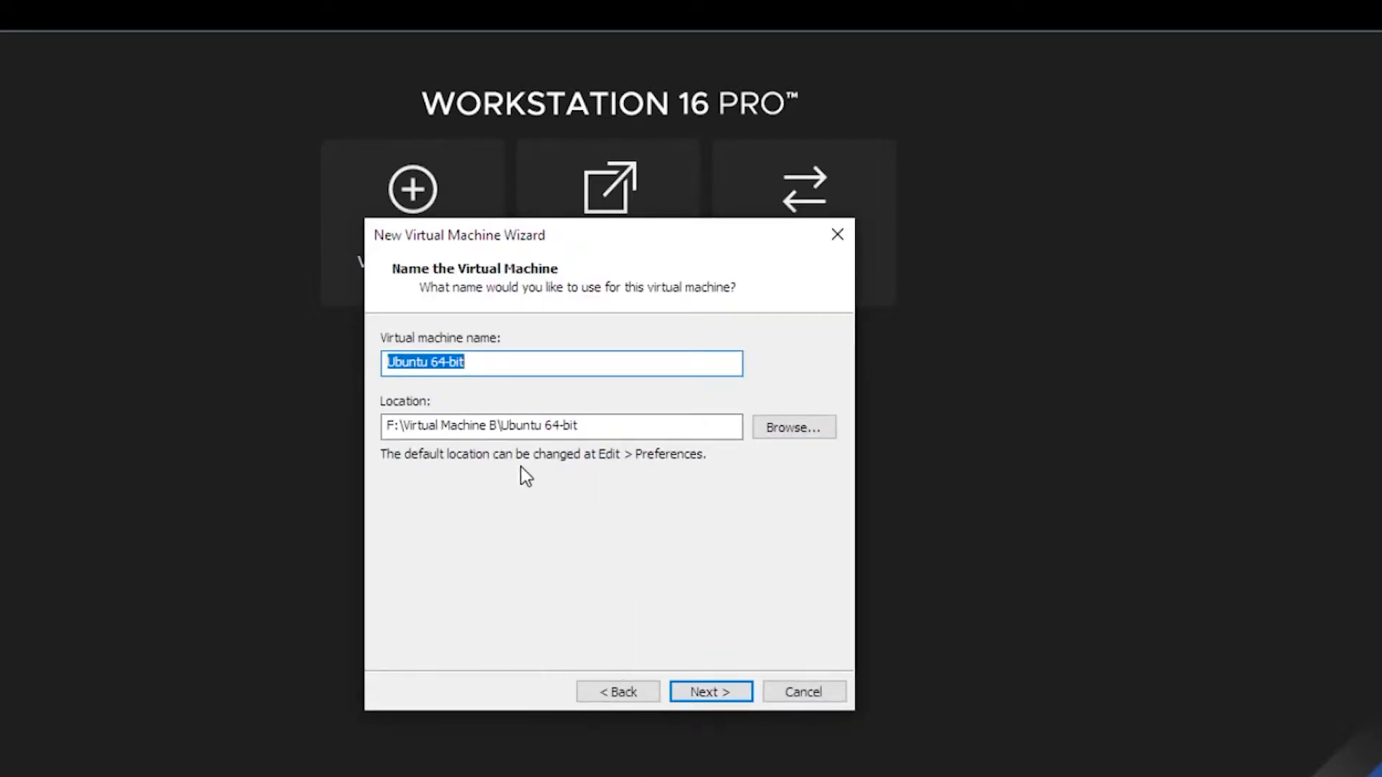
click(615, 692)
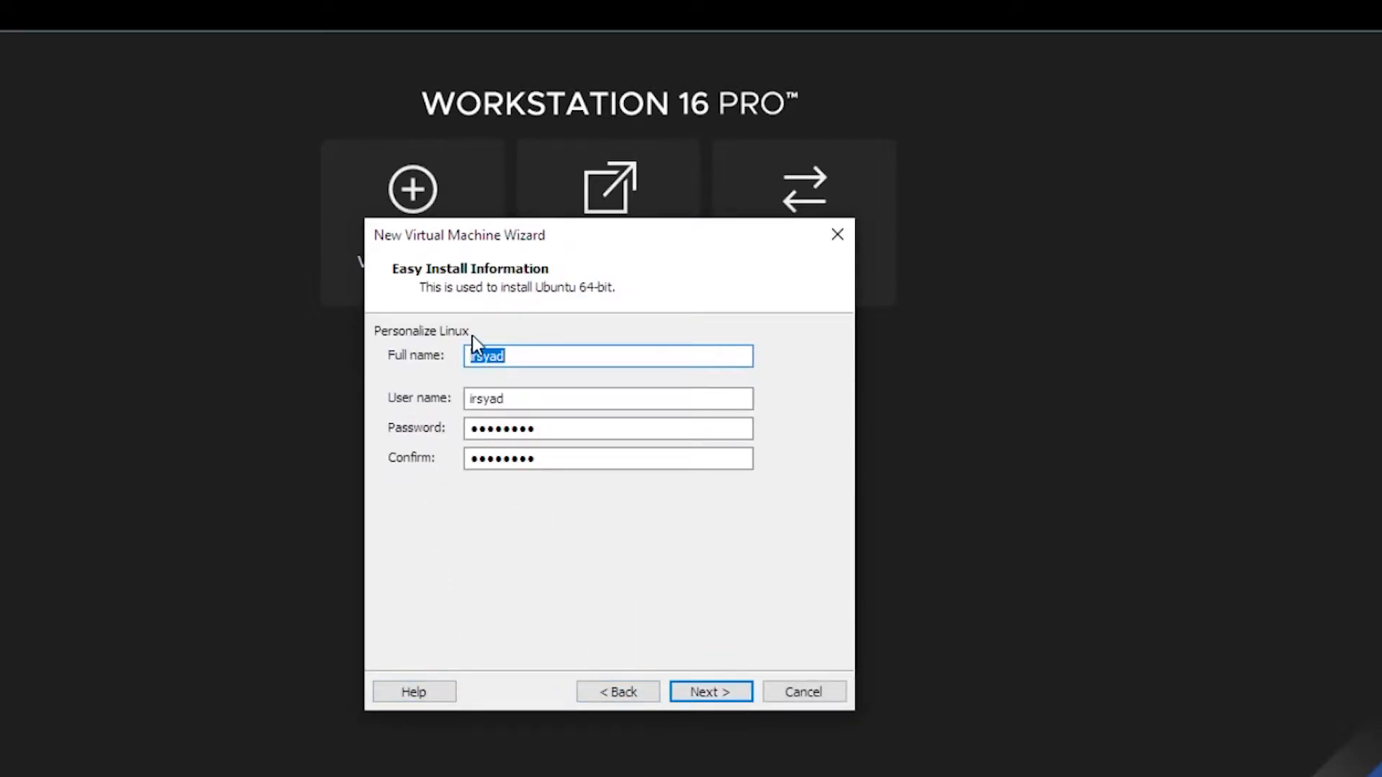
click(711, 696)
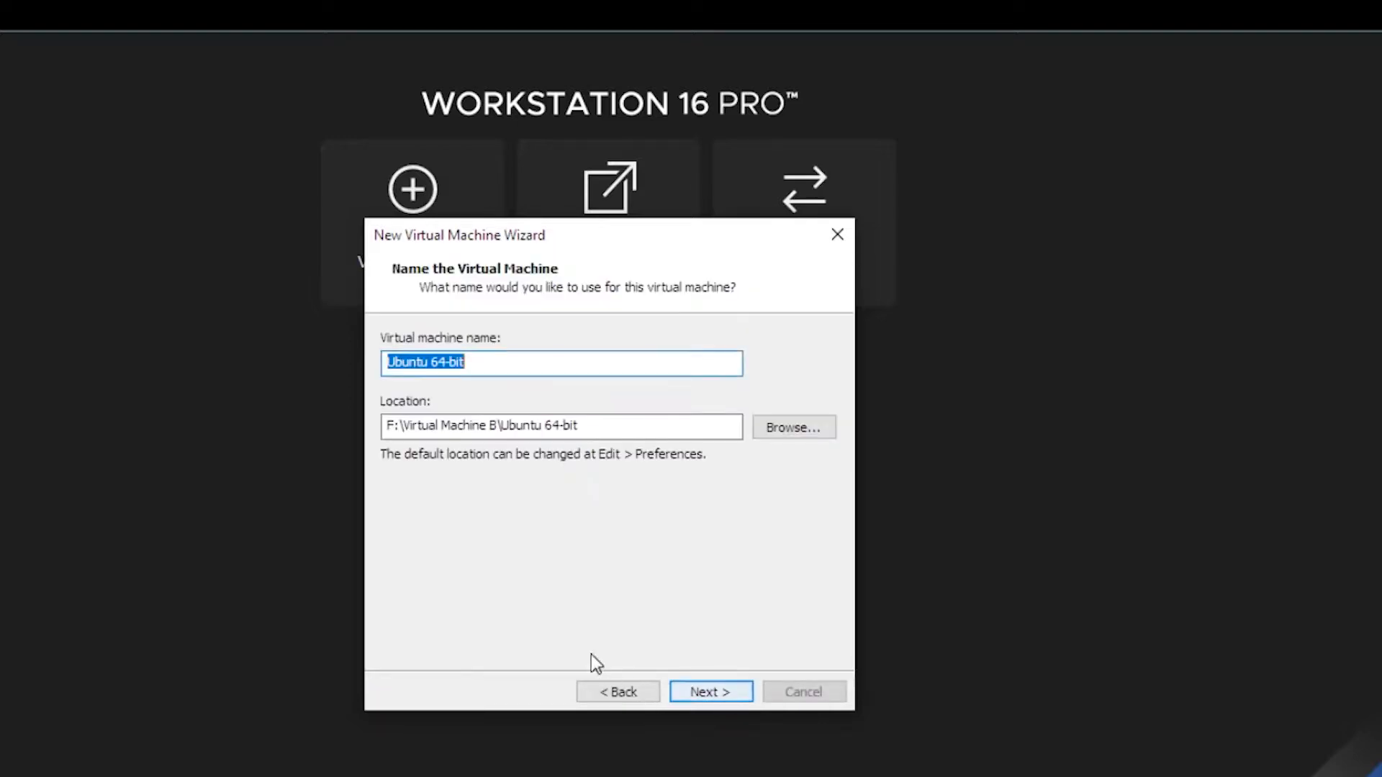
click(534, 365)
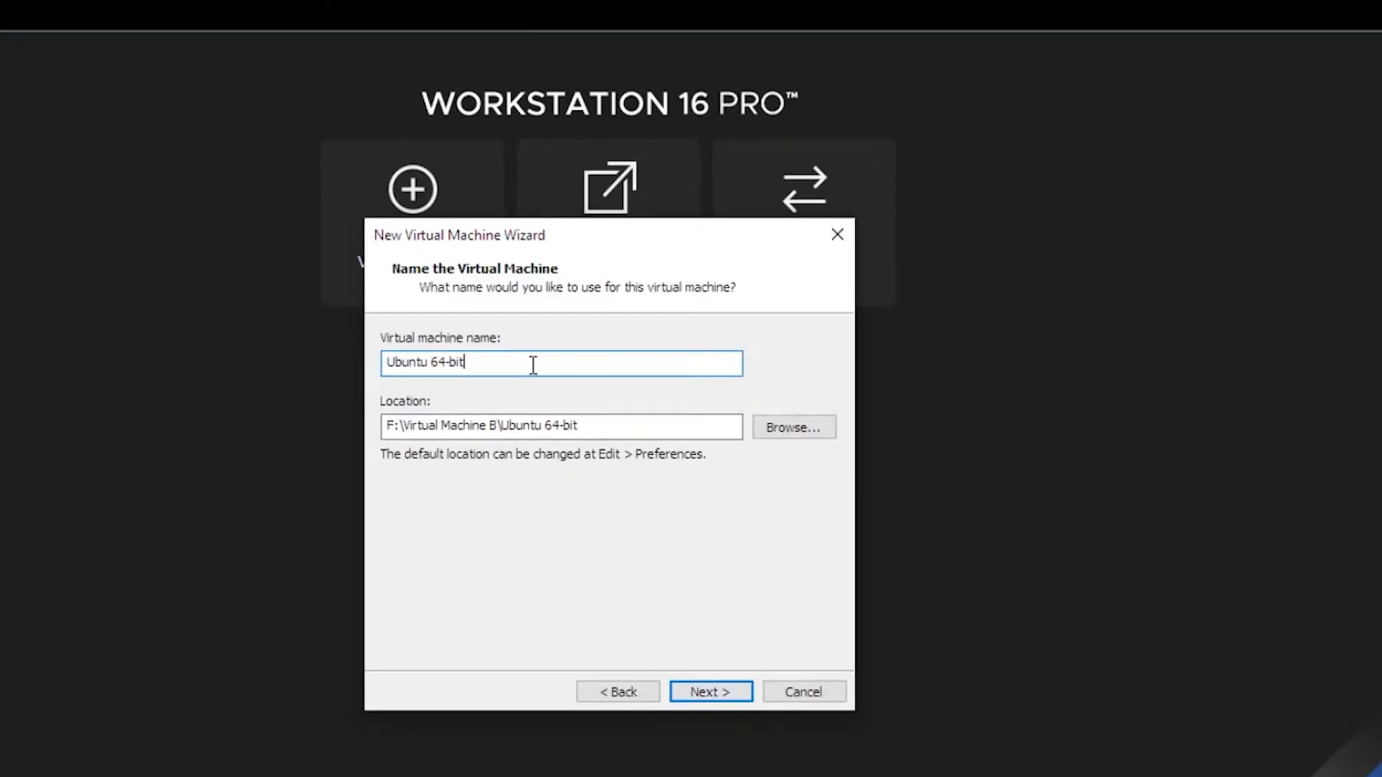
text(_2004LTC)
key(BackSpace)
text(S)
text(.)
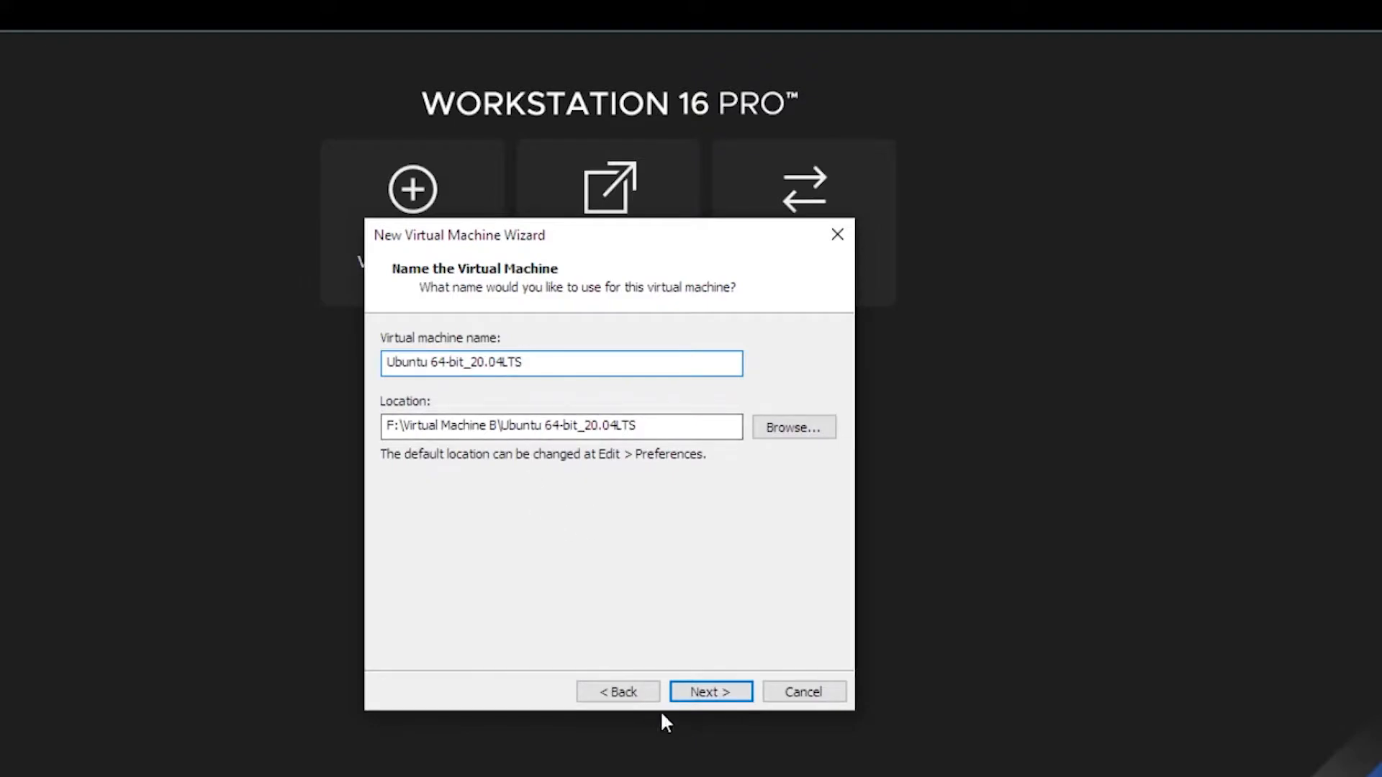
Set the maximum disk size to 40 GB, stored as a single file, and reach the summary.
click(709, 693)
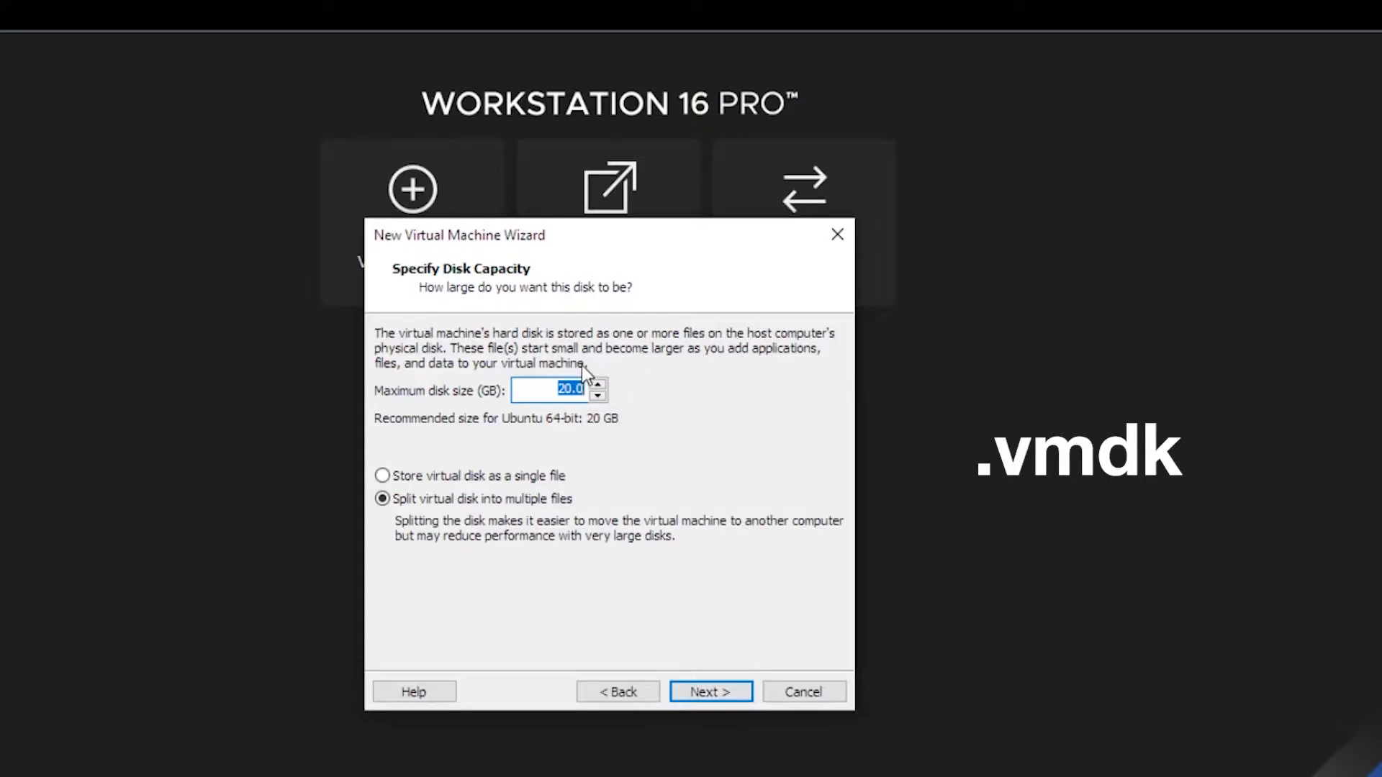
click(549, 389)
key(Delete)
text(4)
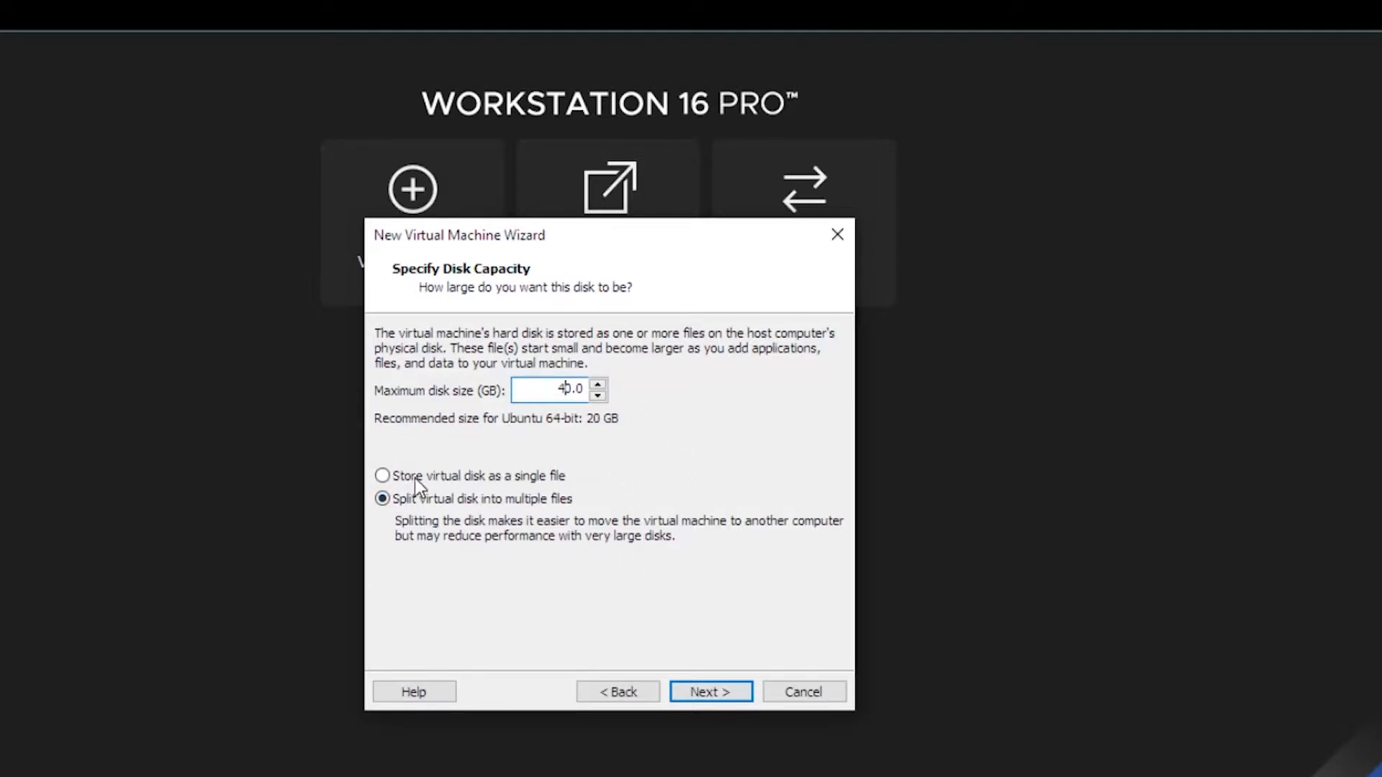
click(382, 476)
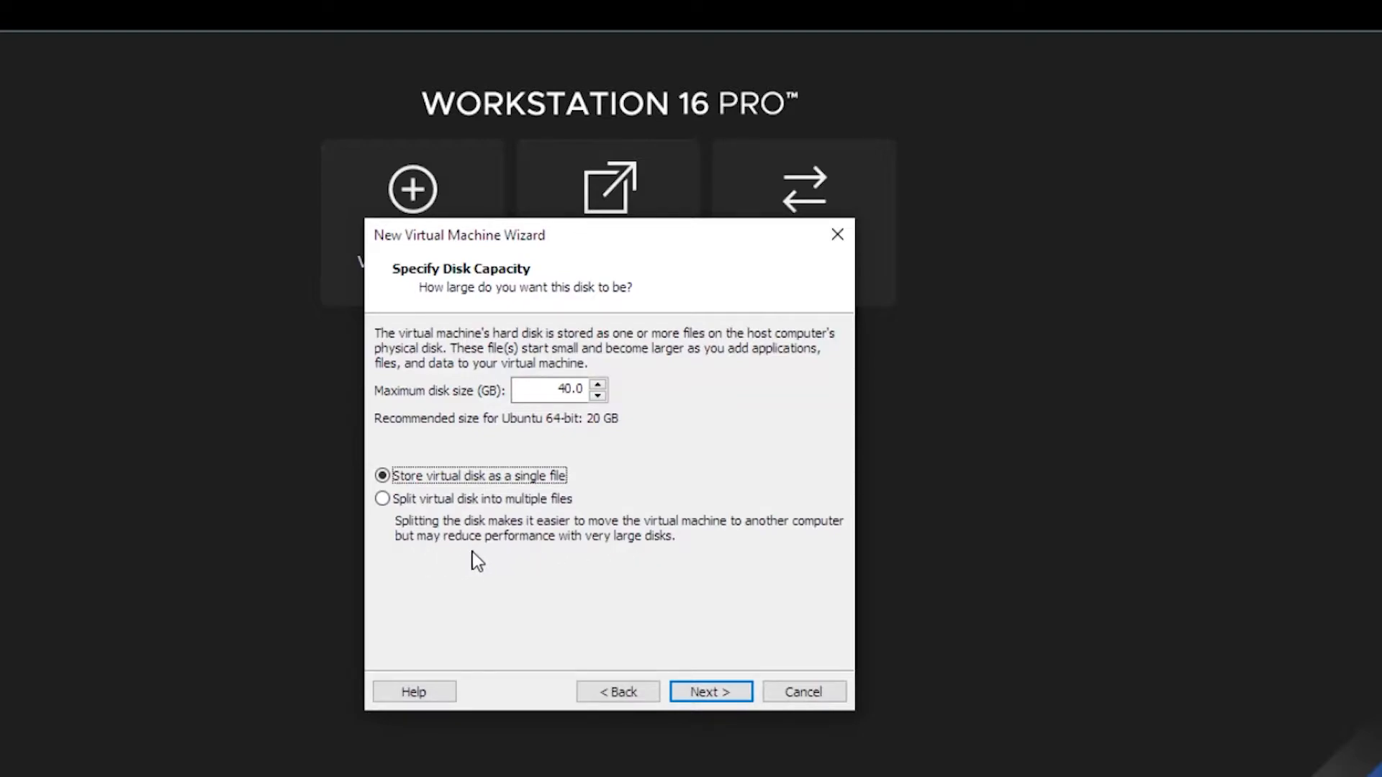
click(713, 693)
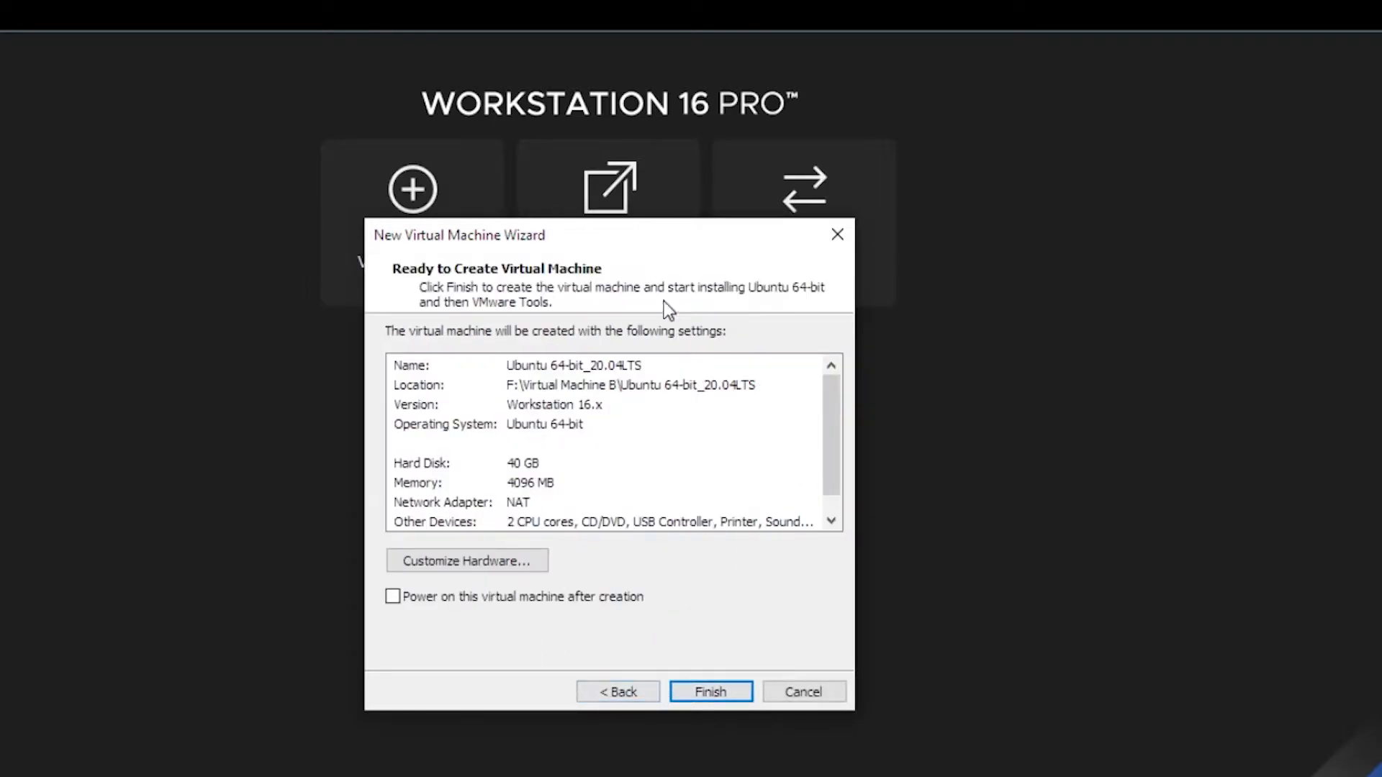
Change the VM's network adapter from NAT to Bridged in the hardware settings.
click(504, 560)
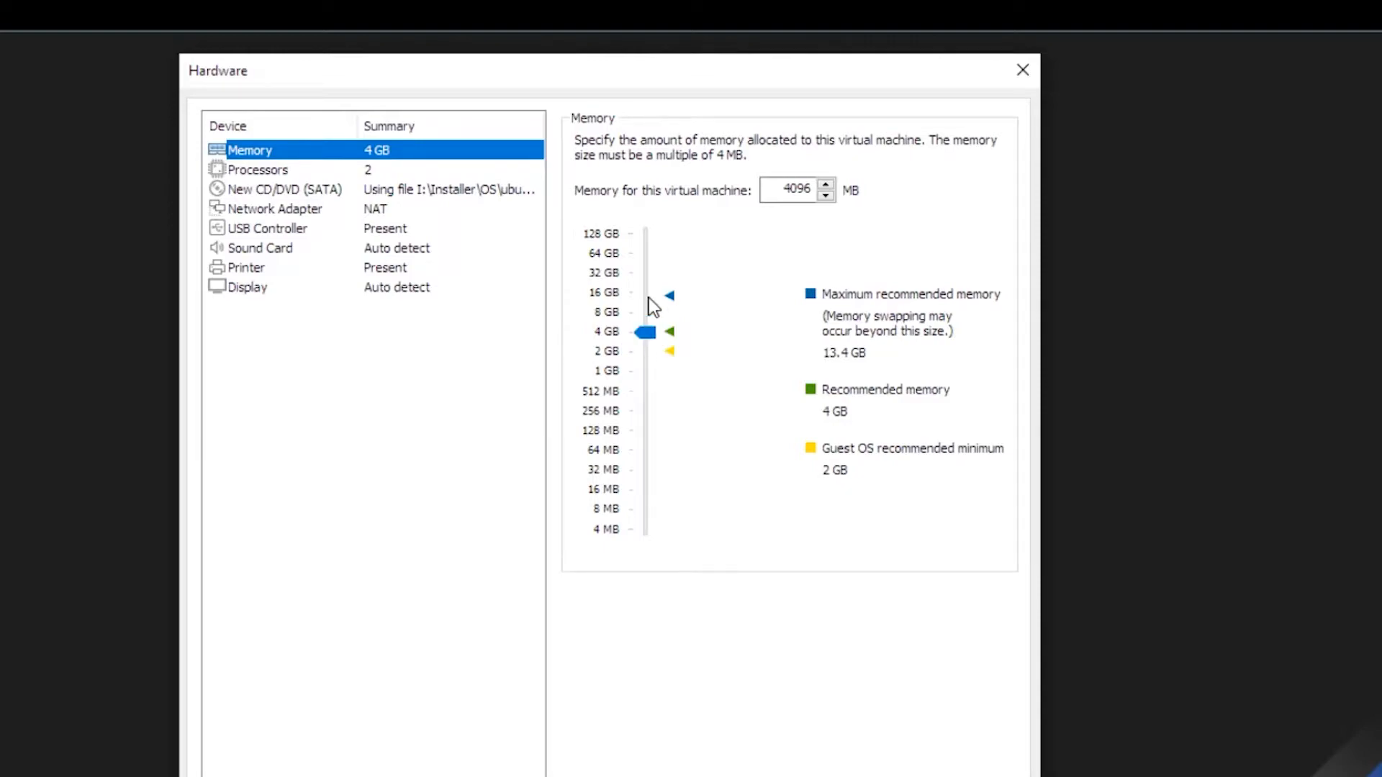
click(325, 171)
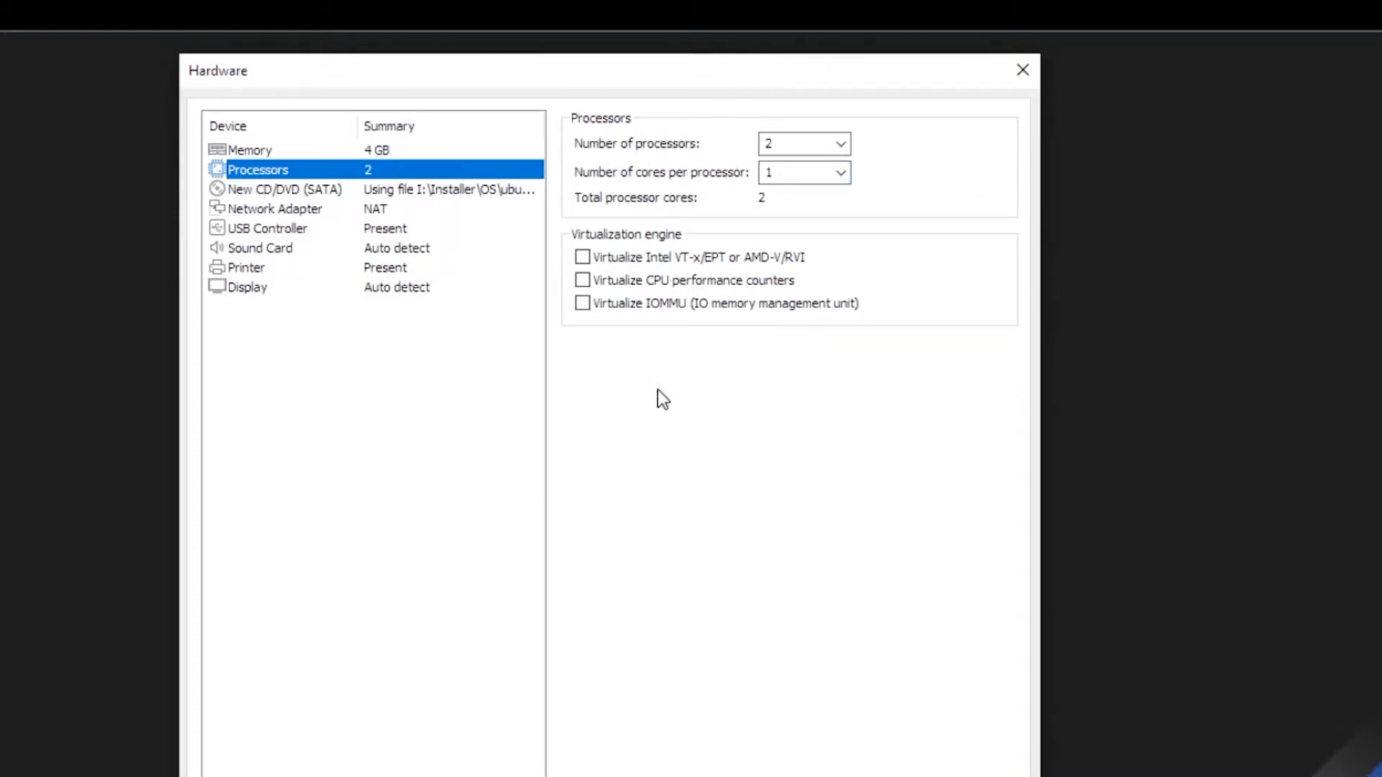
click(318, 210)
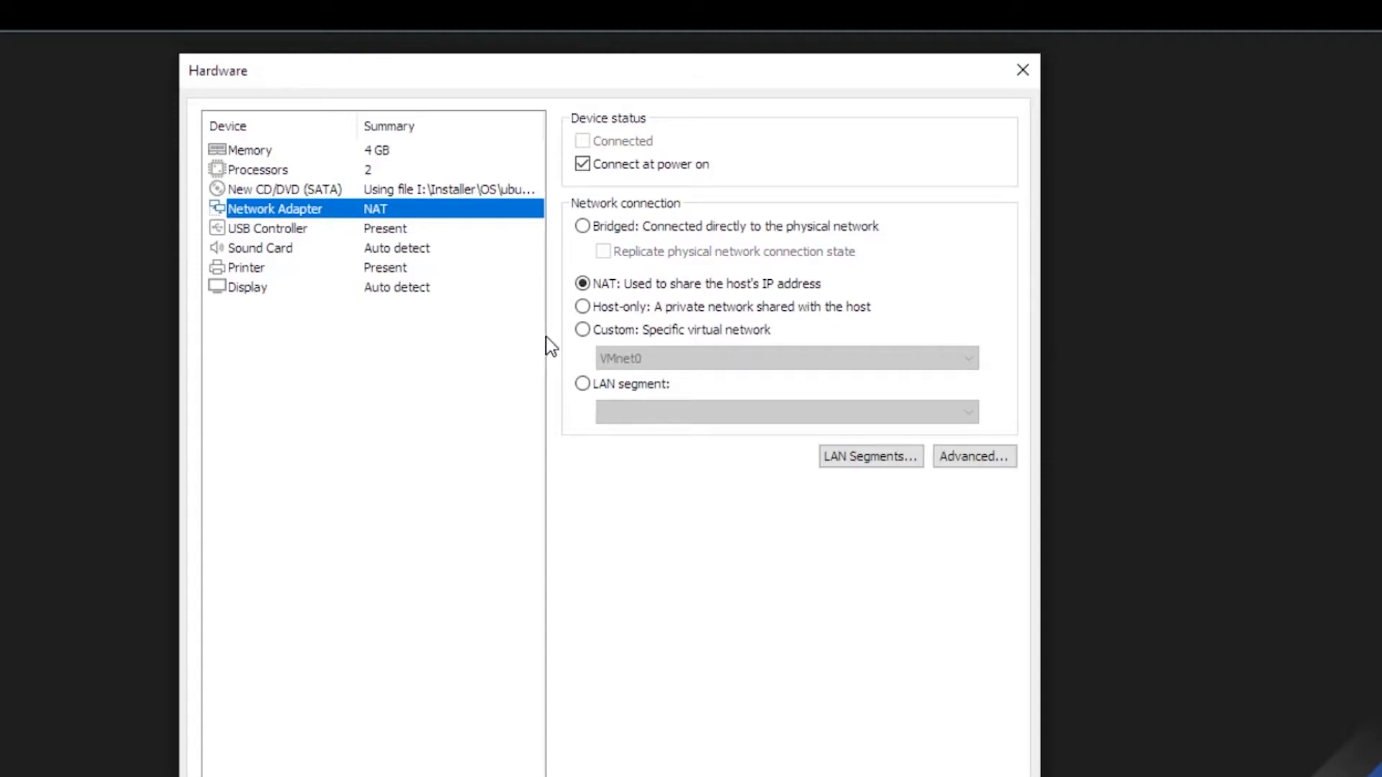
click(663, 224)
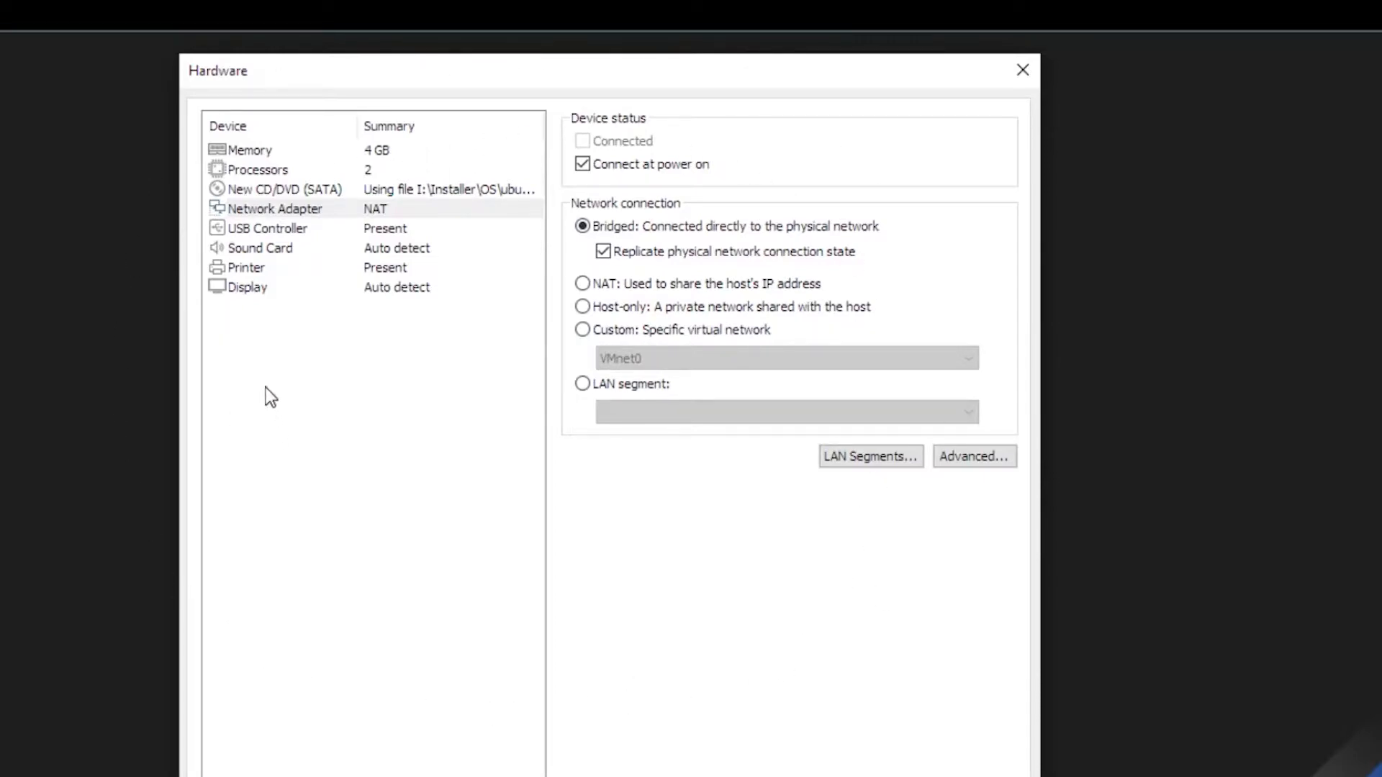
click(712, 742)
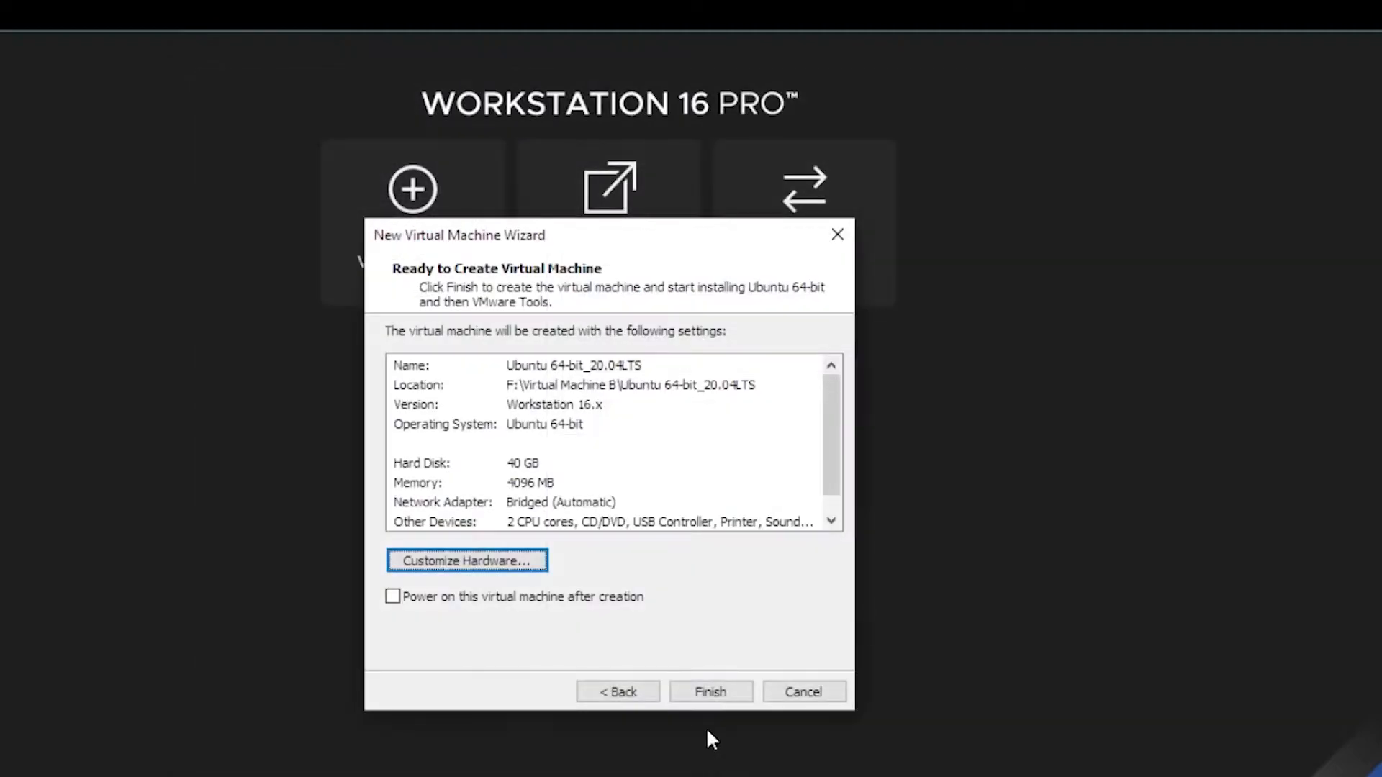
Finish the wizard, power on the VM, postpone the Tools update and dismiss the Easy Install notice.
click(698, 692)
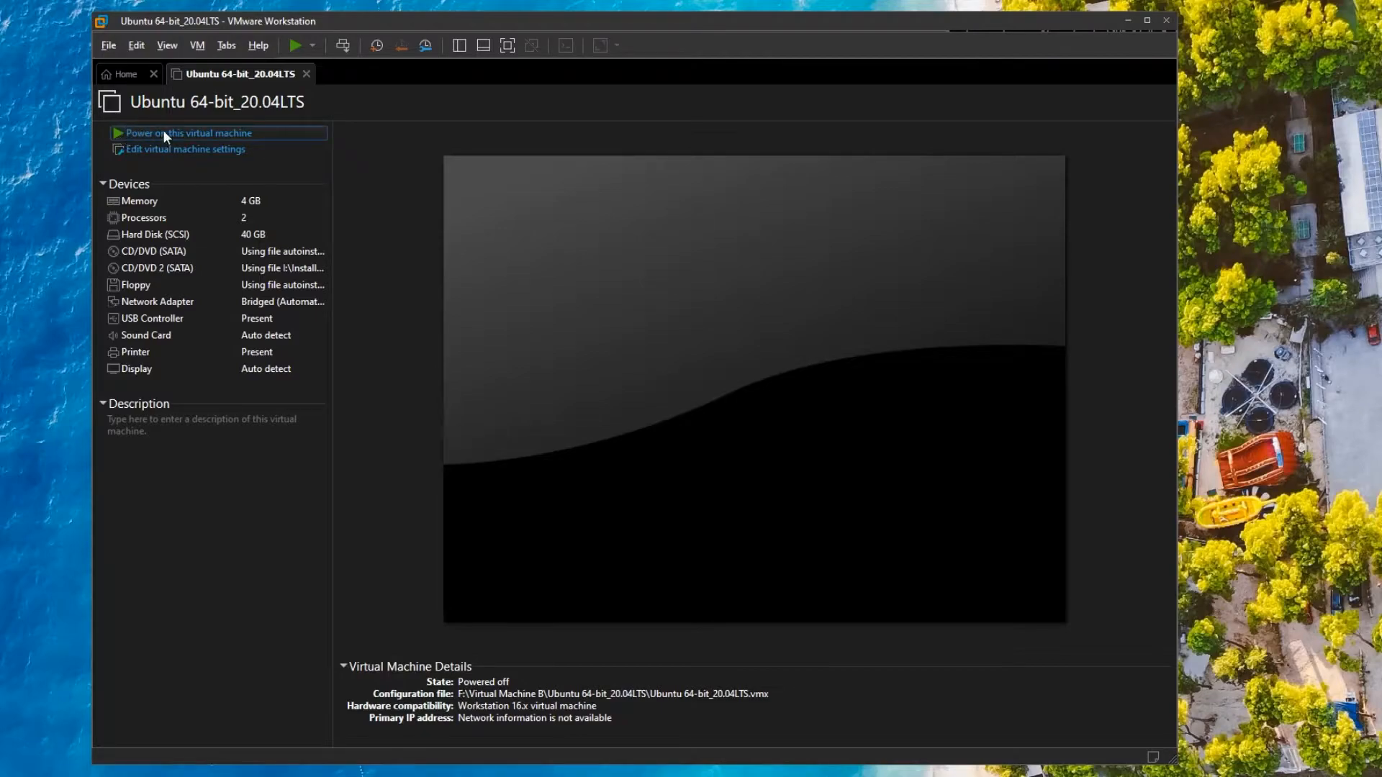
click(204, 136)
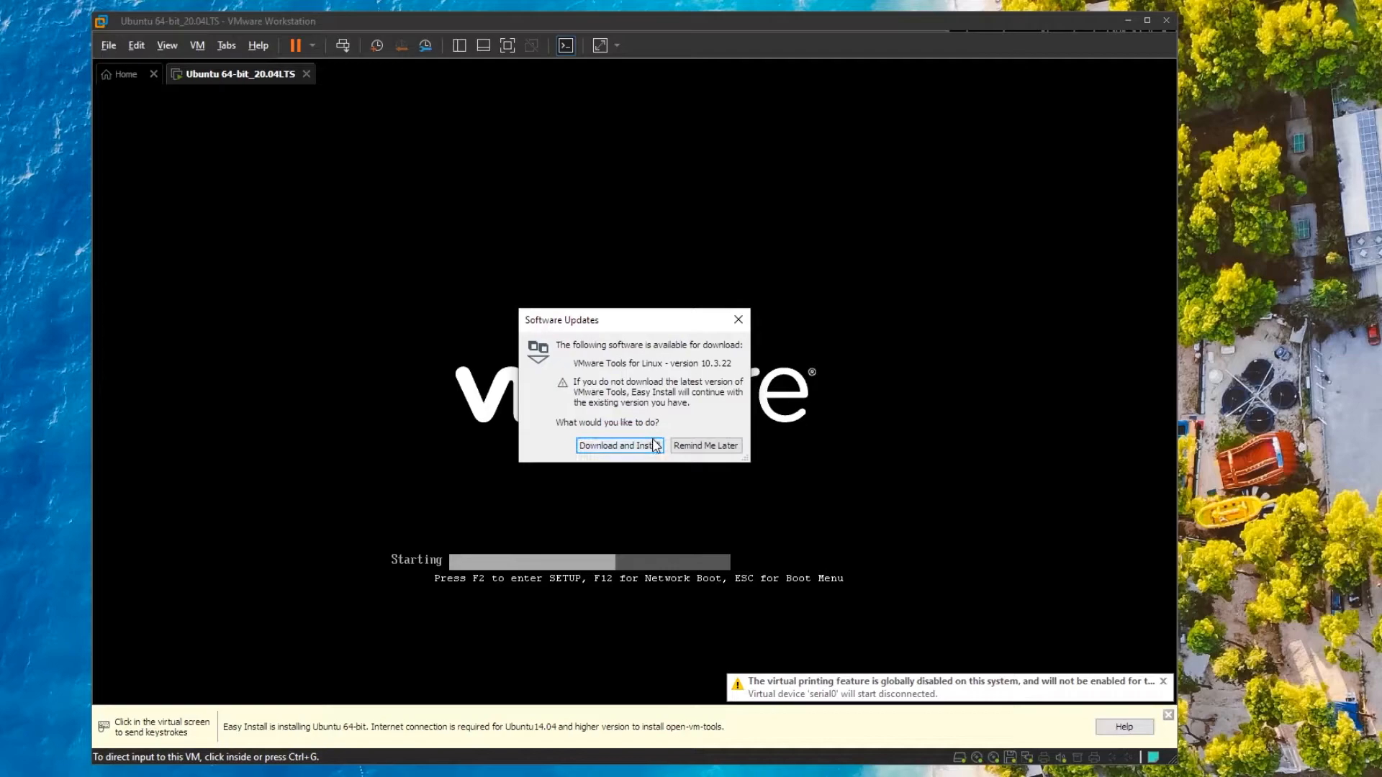
click(719, 446)
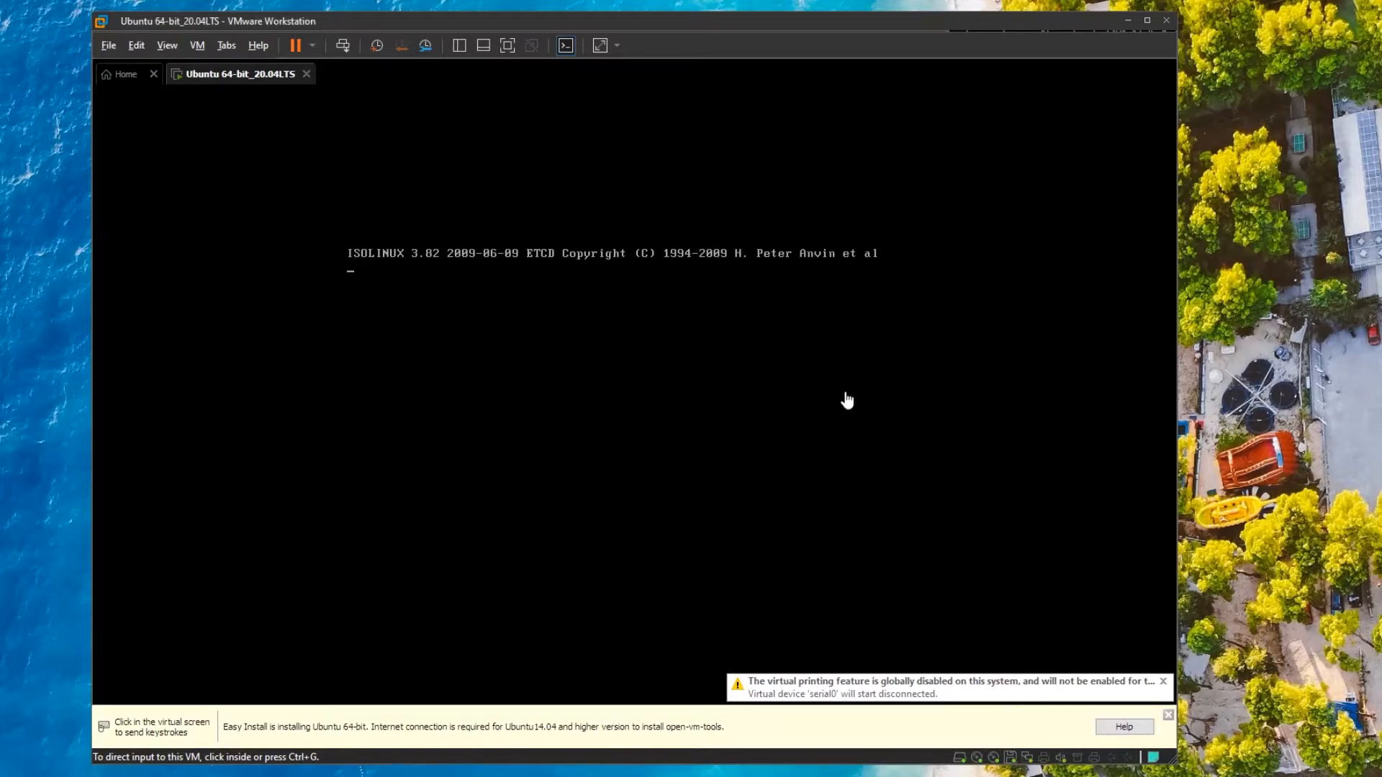
click(1168, 715)
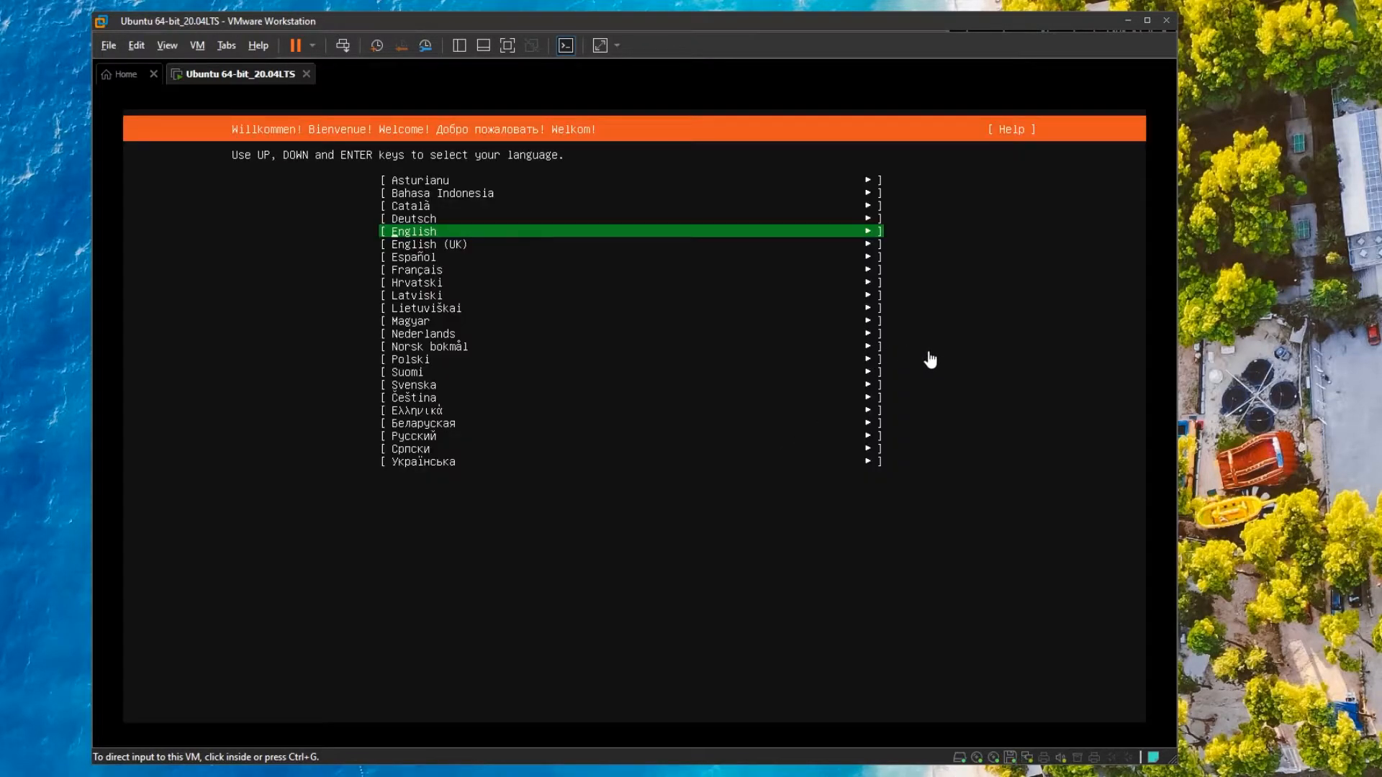
From the installer's Help shell, run ip addr and ping 8.8.8.8 to check networking.
click(978, 361)
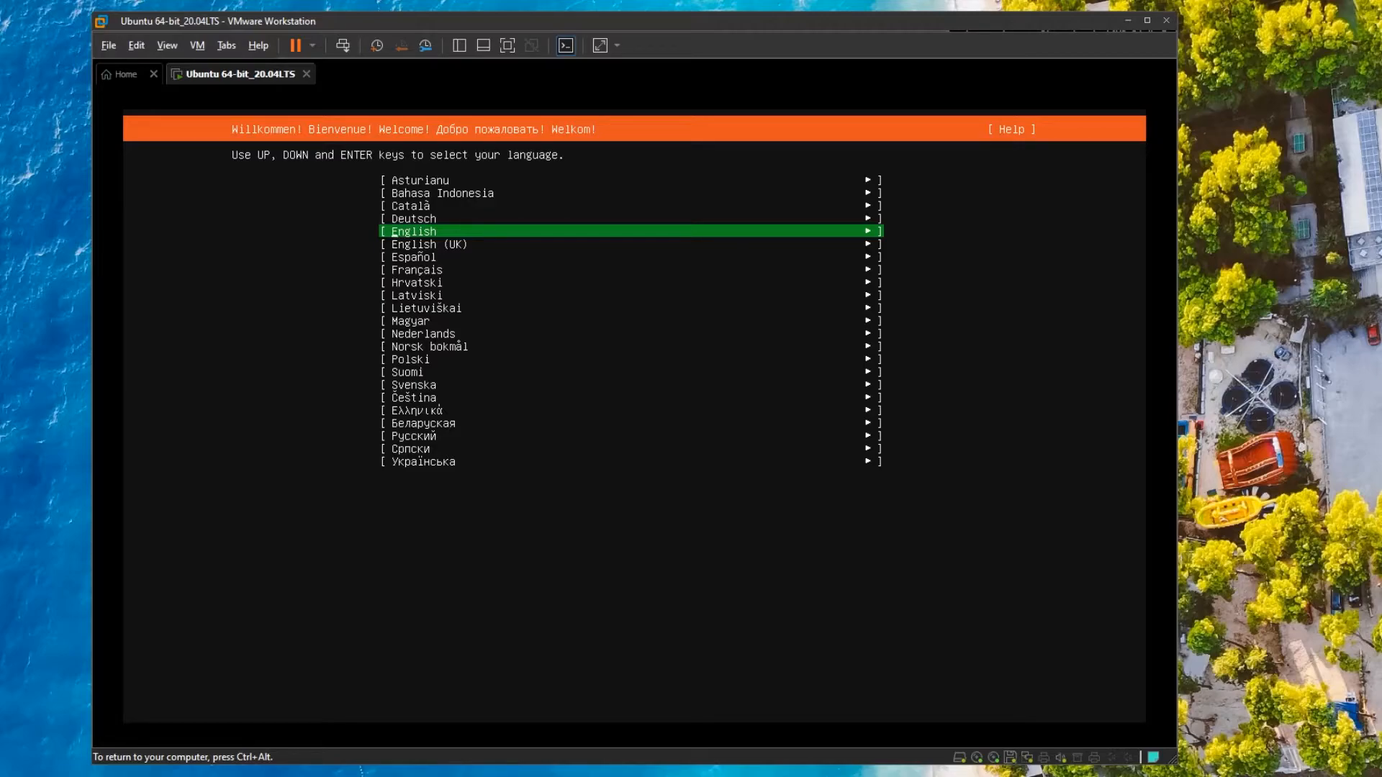
key(Up)
key(Up)
key(Up)
key(Up)
key(Up)
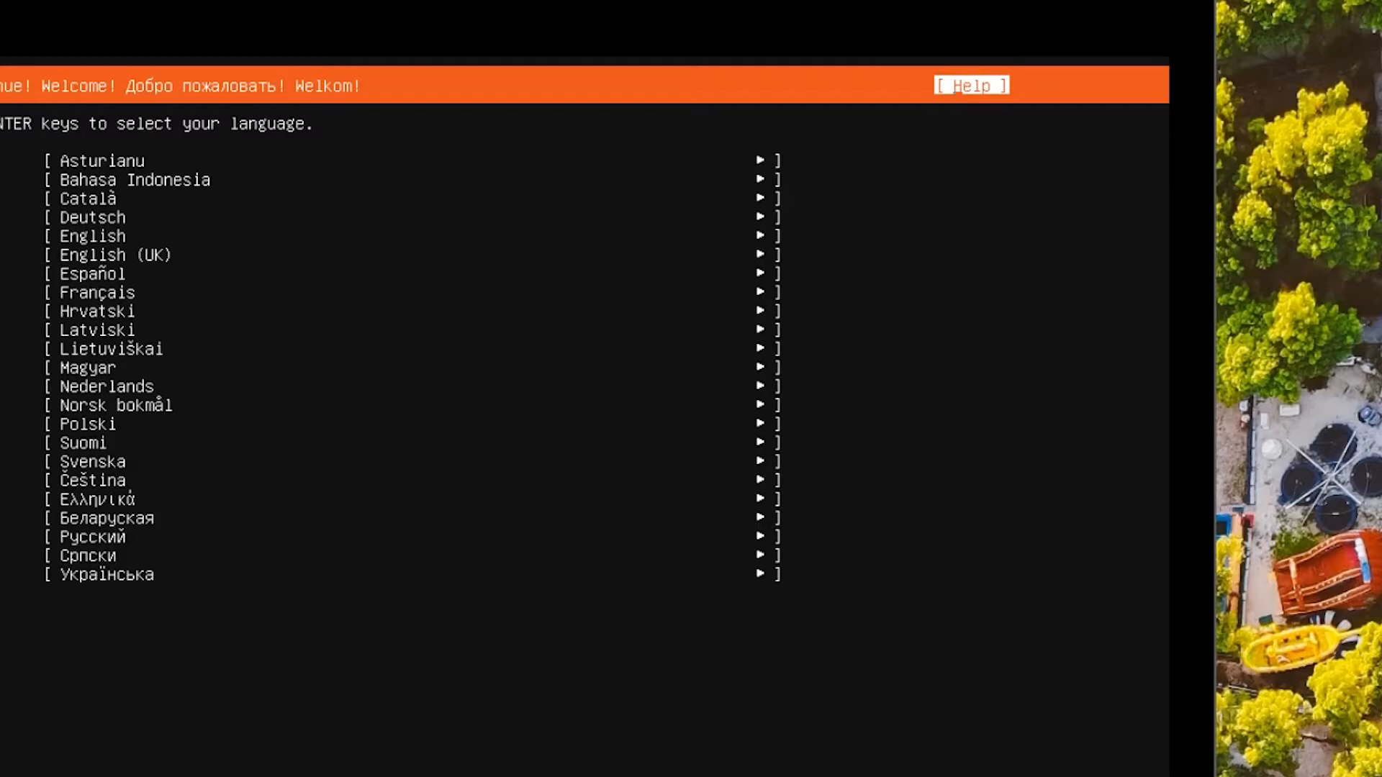
key(Return)
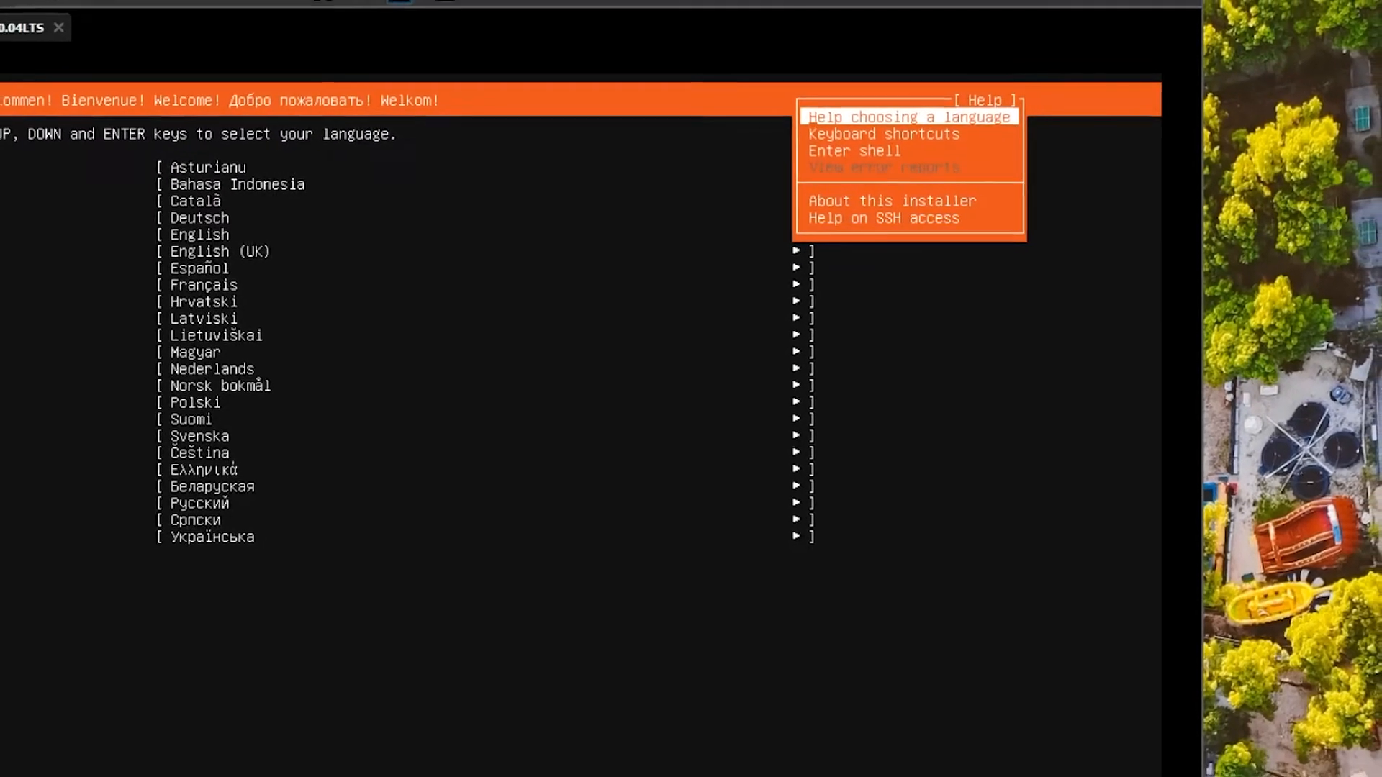
key(Down)
key(Down)
key(Return)
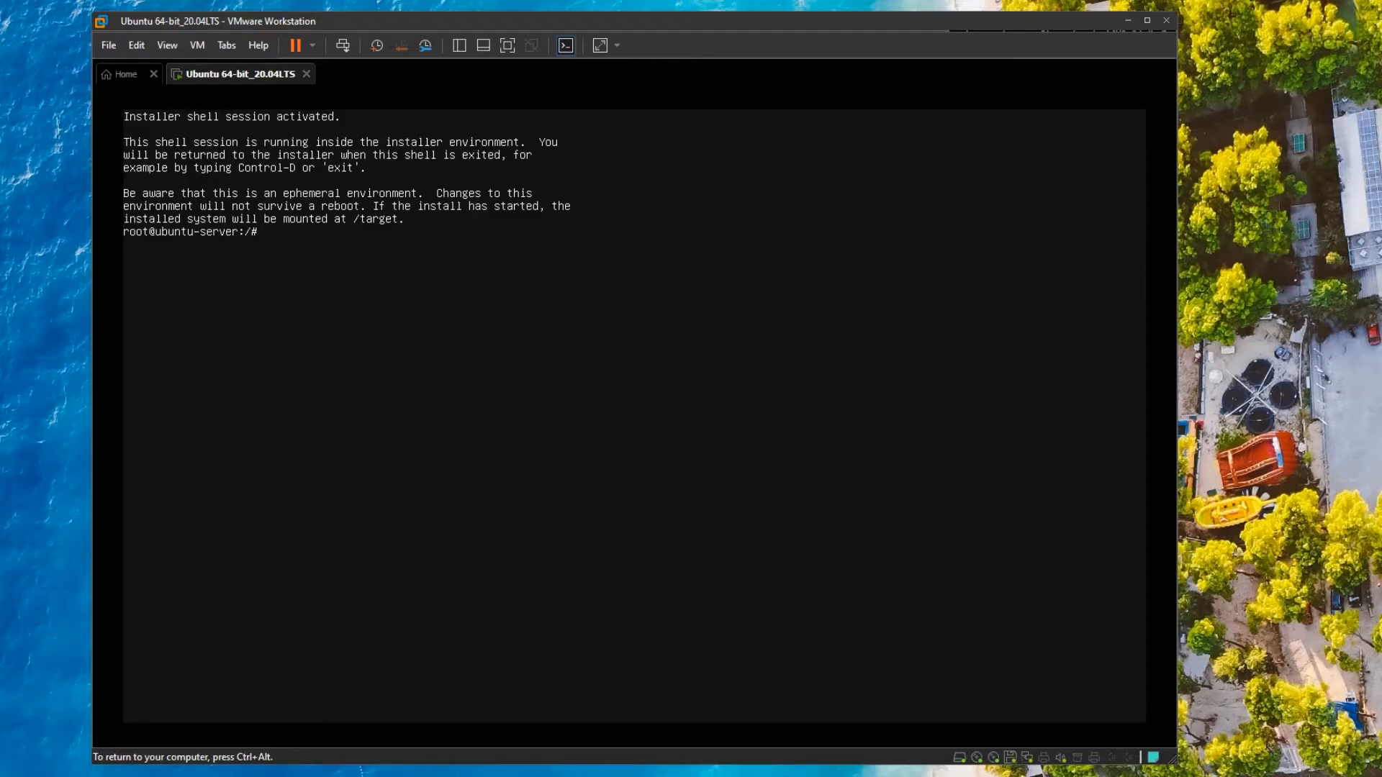
text(ip addr)
key(Return)
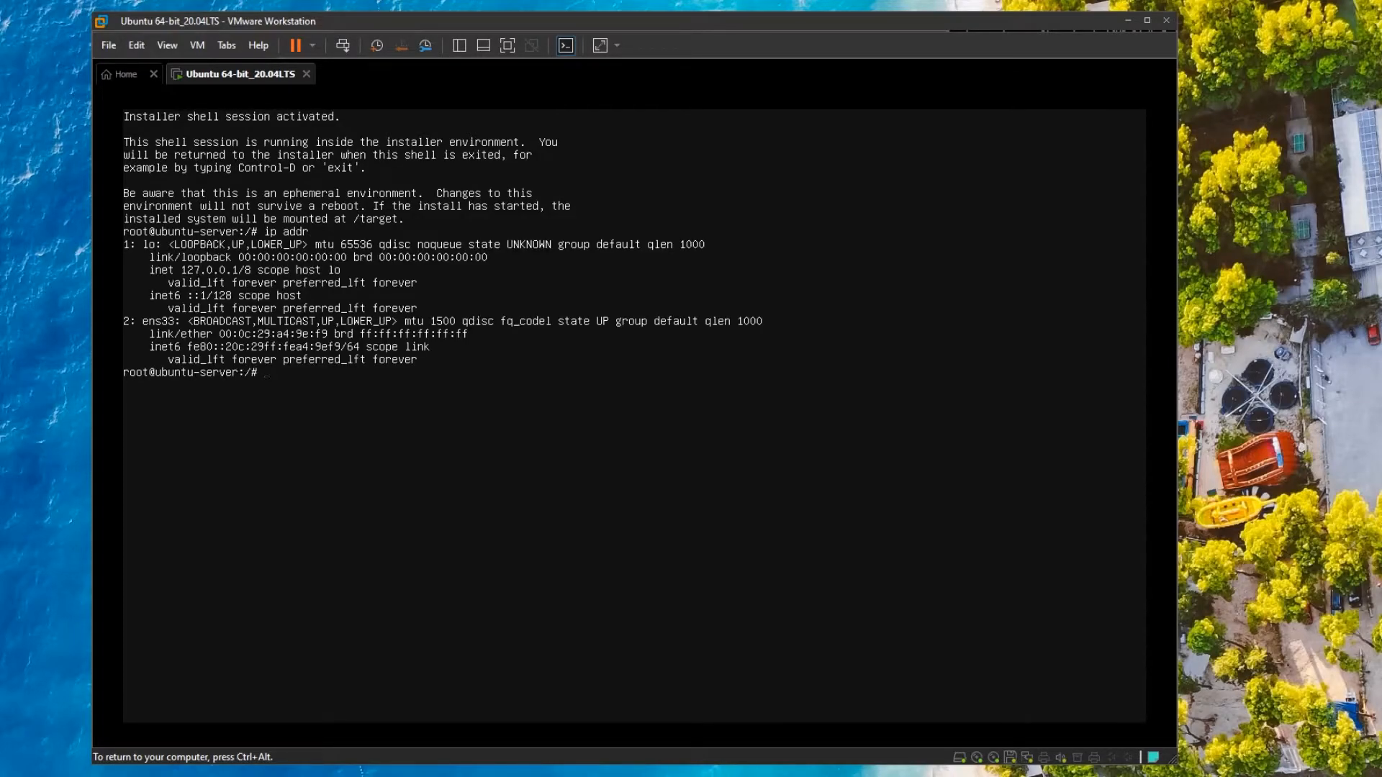
text(ping 8.8.8.8)
key(Return)
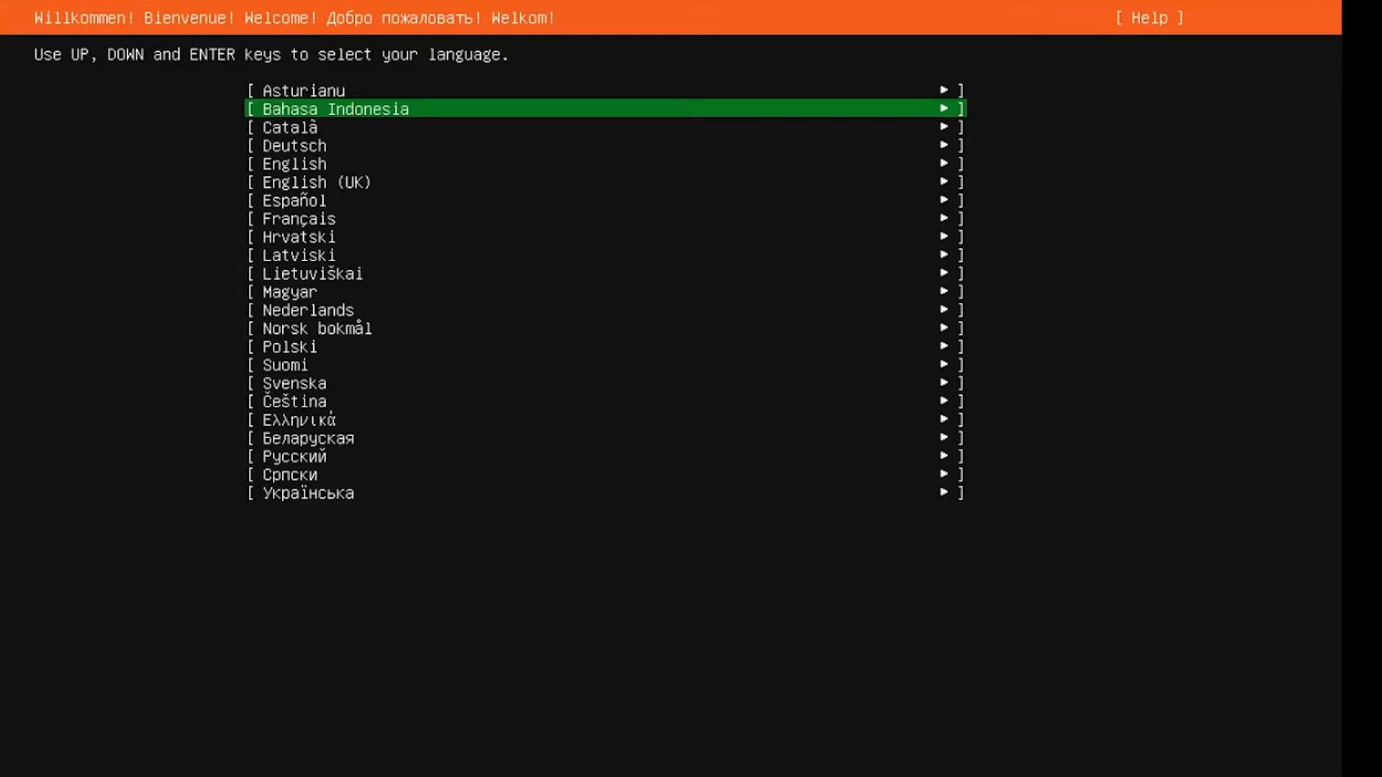
Leave the shell and choose English as the installer language.
key(Down)
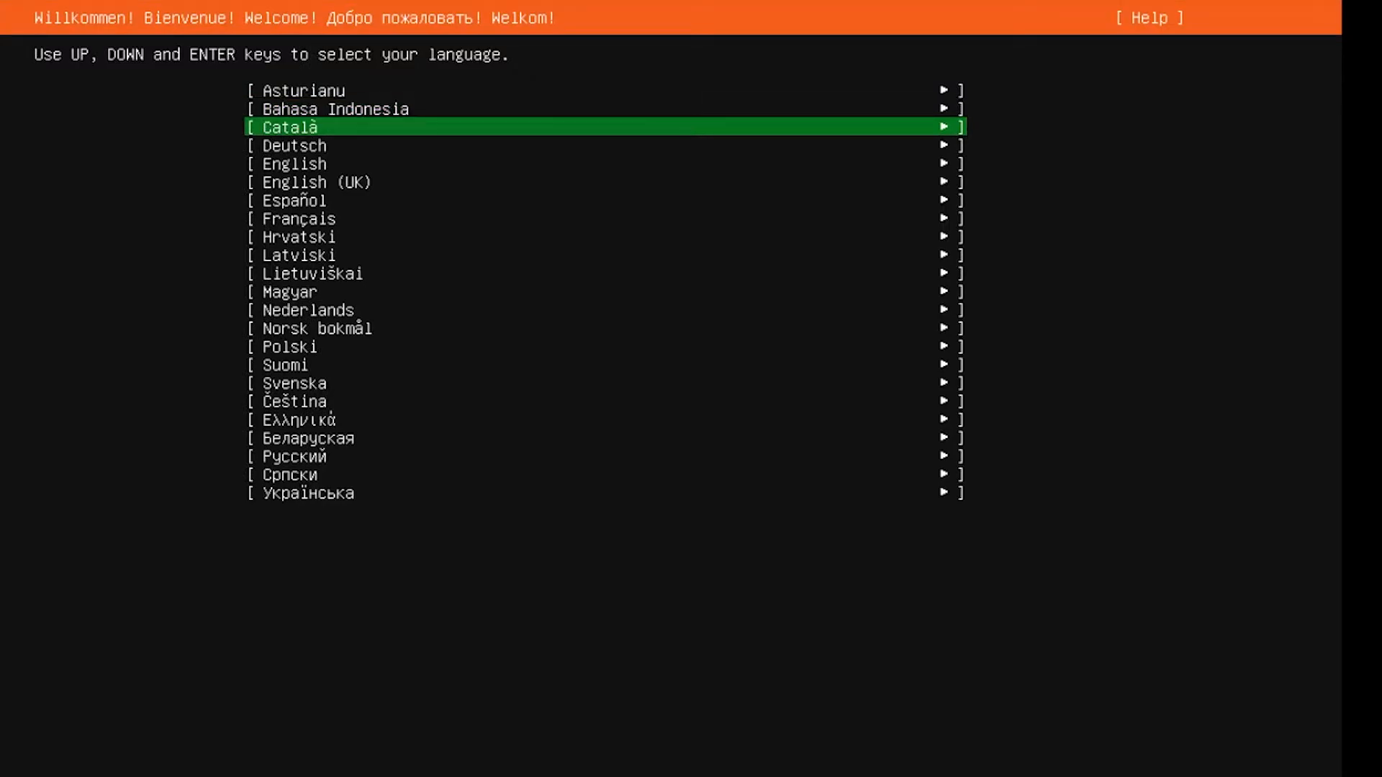
key(Up)
key(Down)
key(Down)
key(Down)
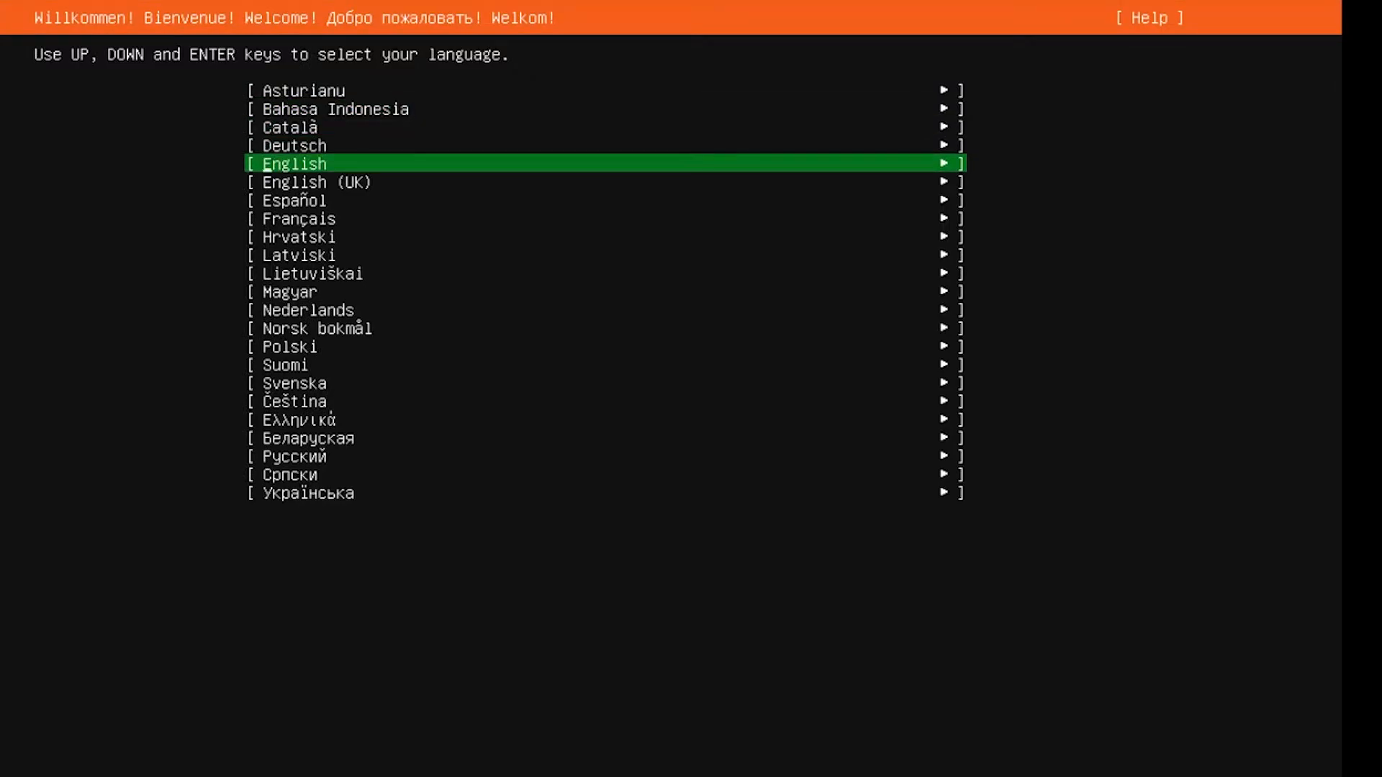
key(Return)
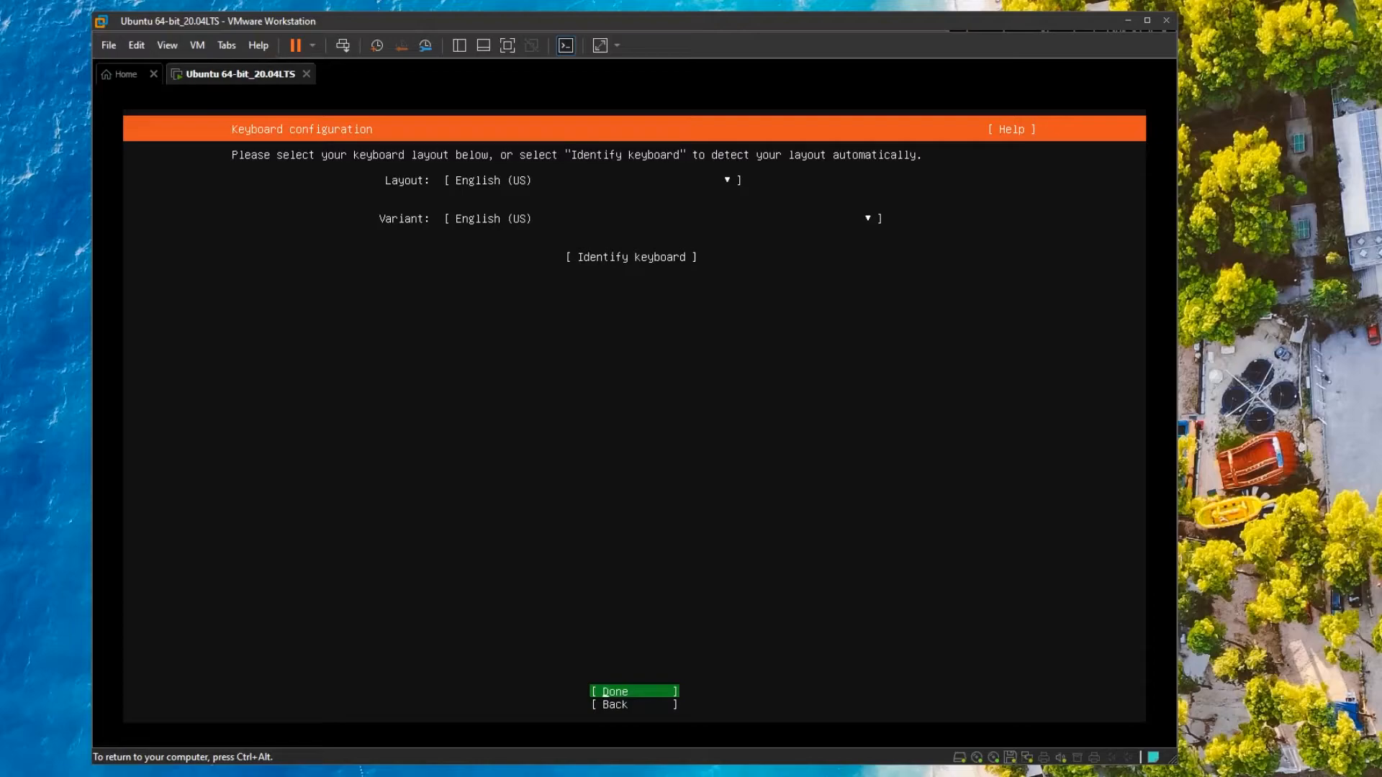
Accept the English (US) keyboard layout.
key(Down)
key(Up)
key(Return)
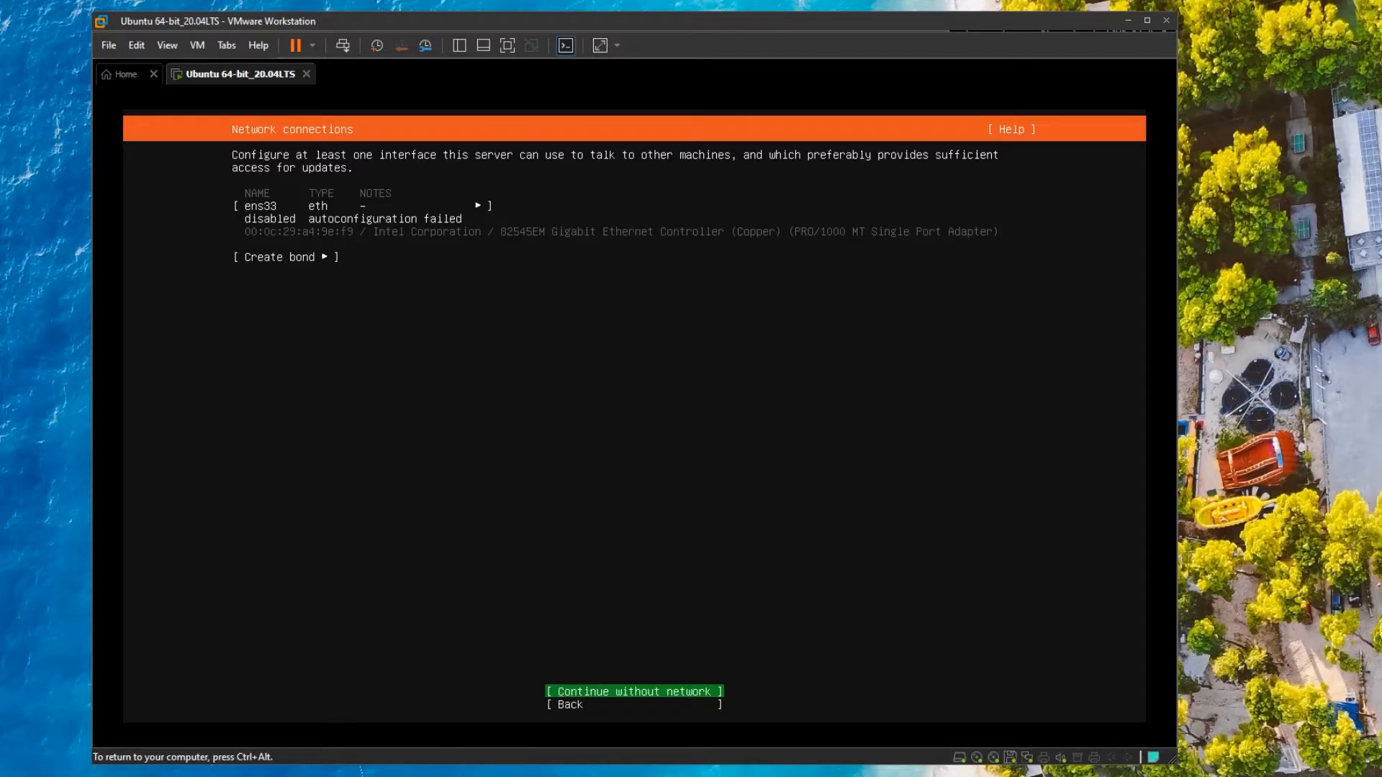
Set the ens33 interface's IPv4 method to Automatic (DHCP) and save it.
key(Up)
key(Up)
key(Up)
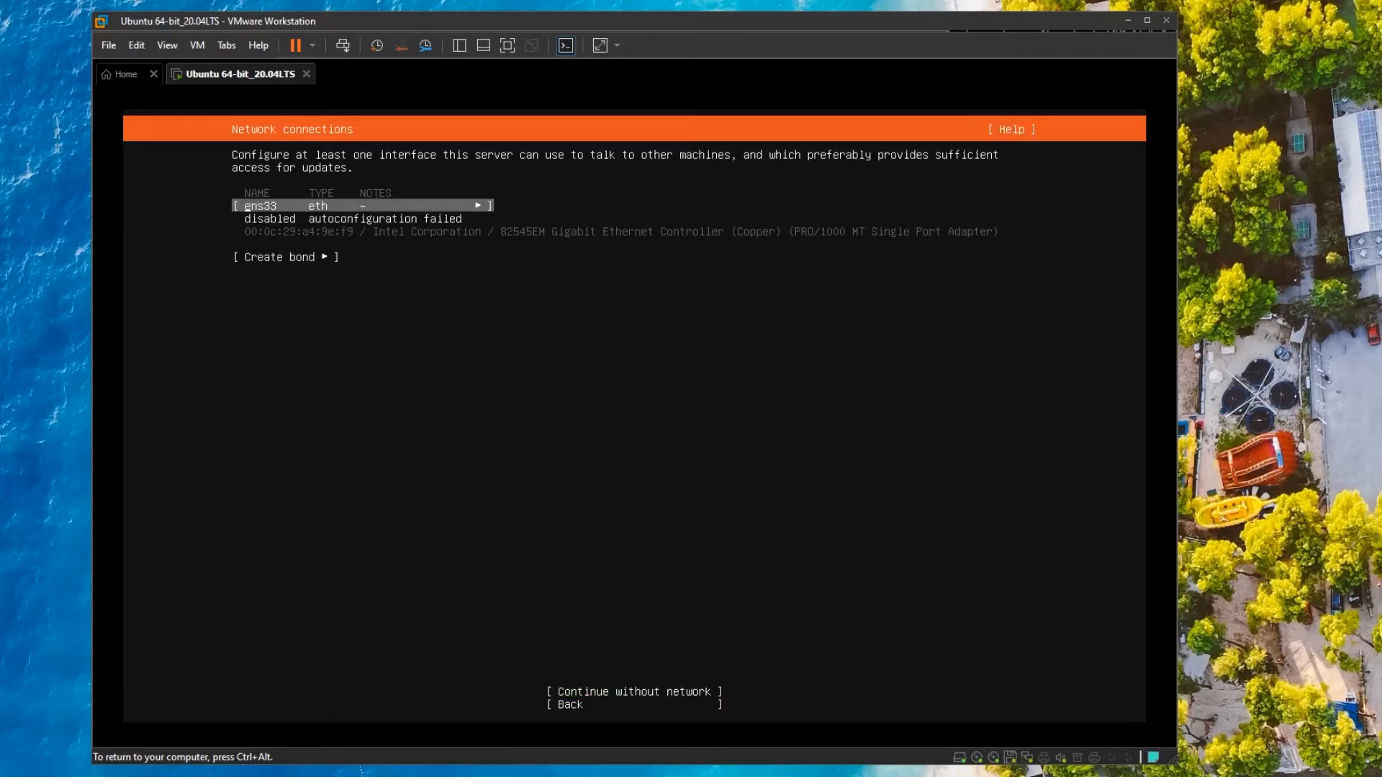
key(Down)
key(Return)
key(Down)
key(Down)
key(Return)
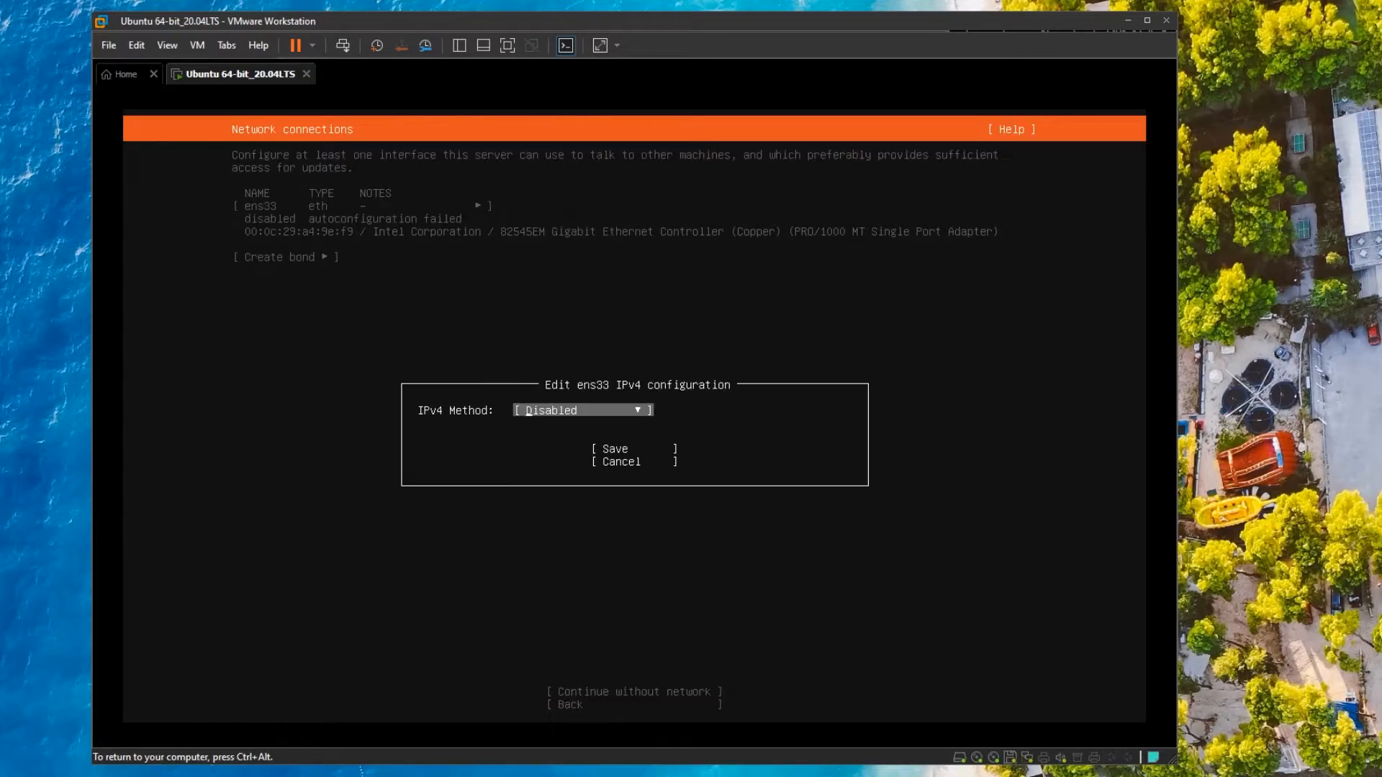
key(Return)
key(Up)
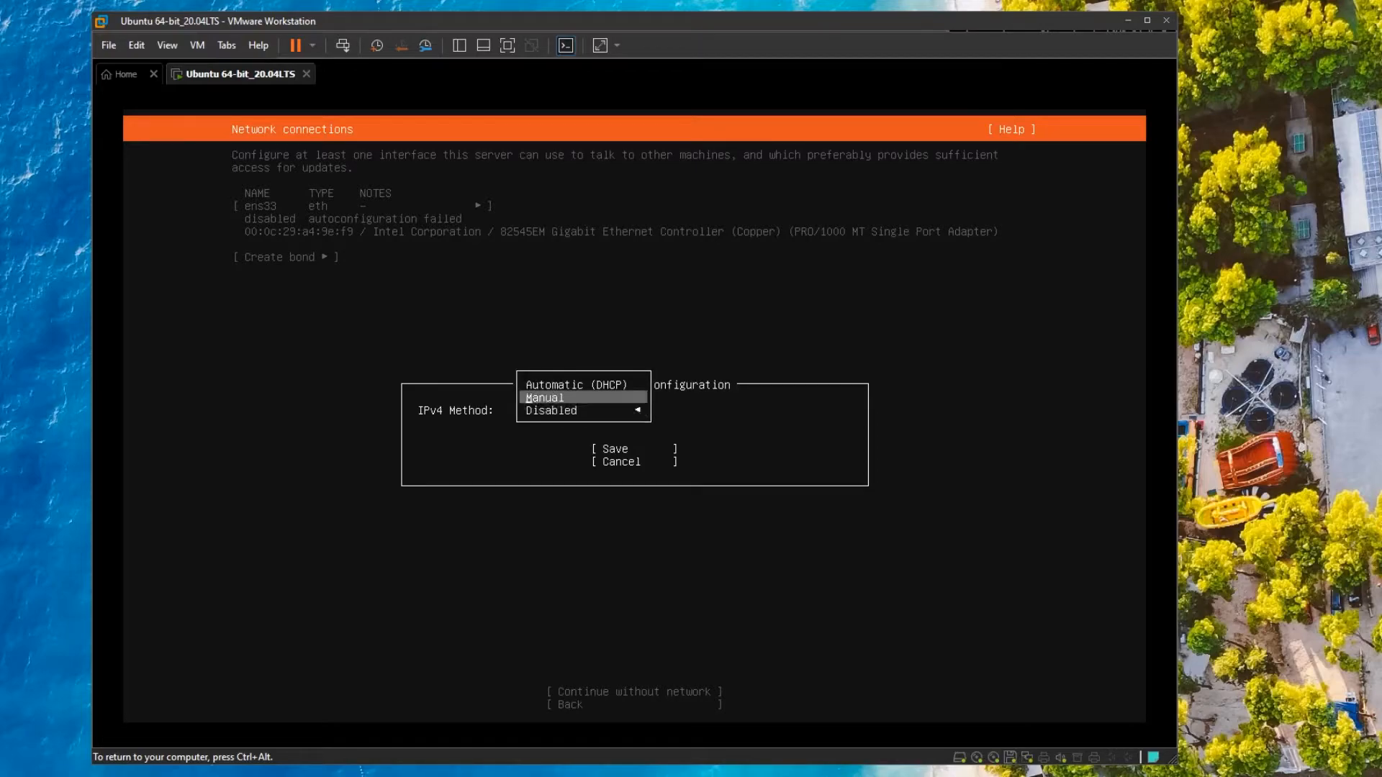
key(Up)
key(Return)
key(Down)
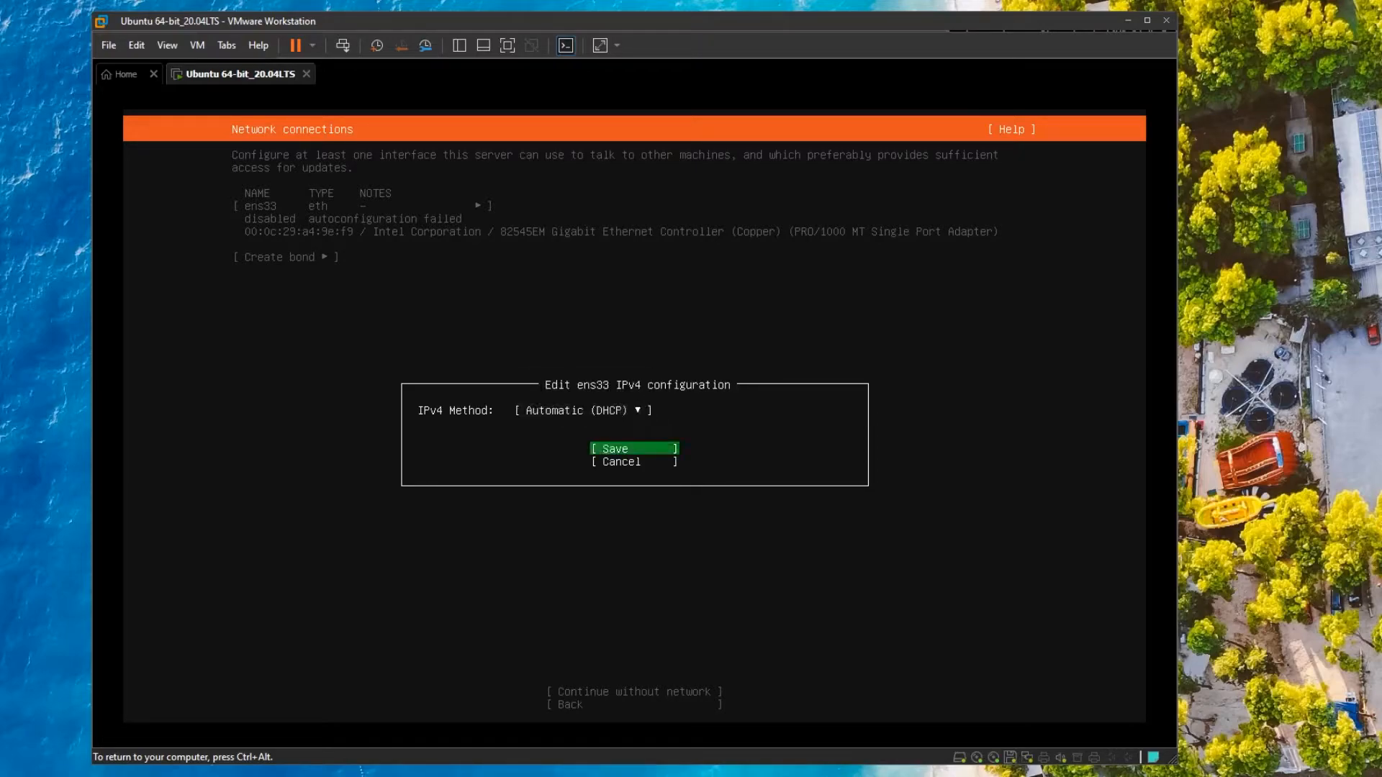
key(Return)
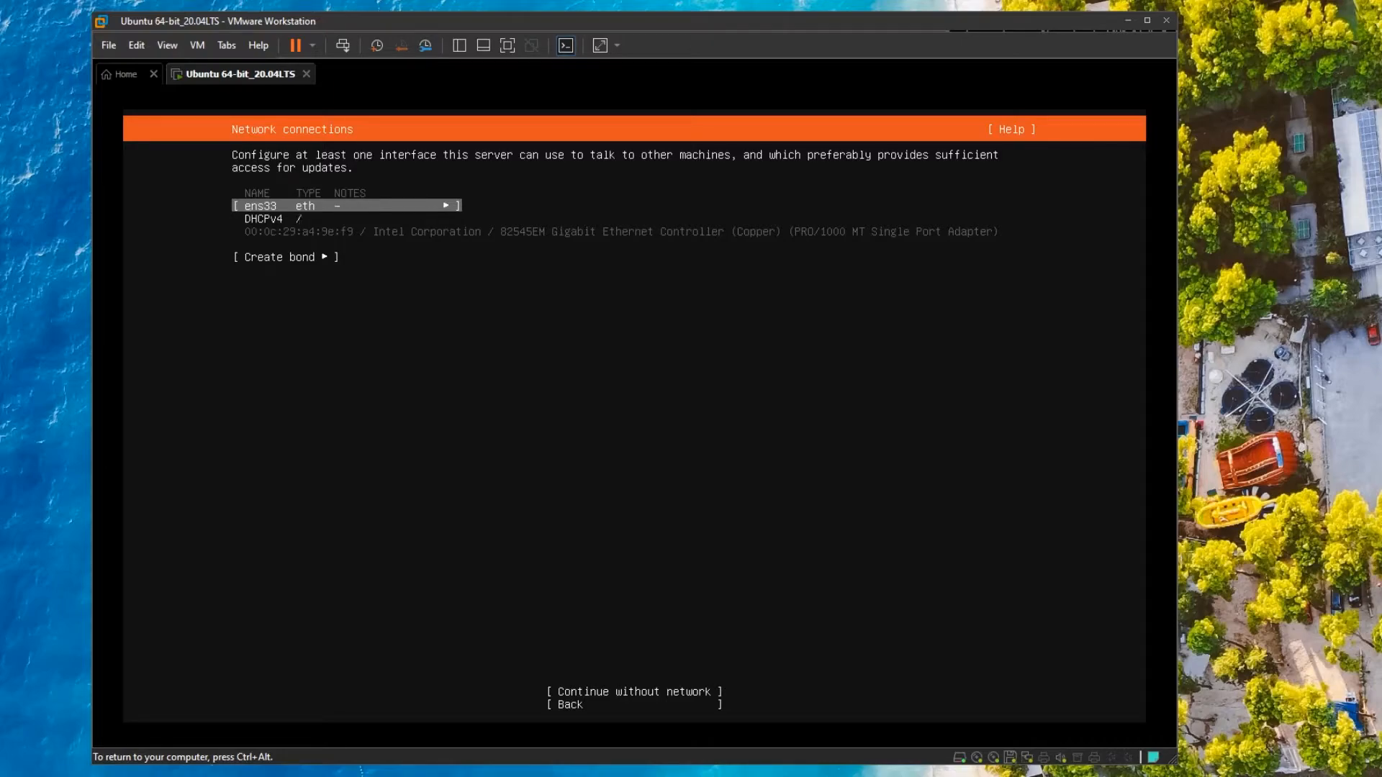
Enable replicating physical network connection state in the VM's network adapter settings.
key(ctrl+alt)
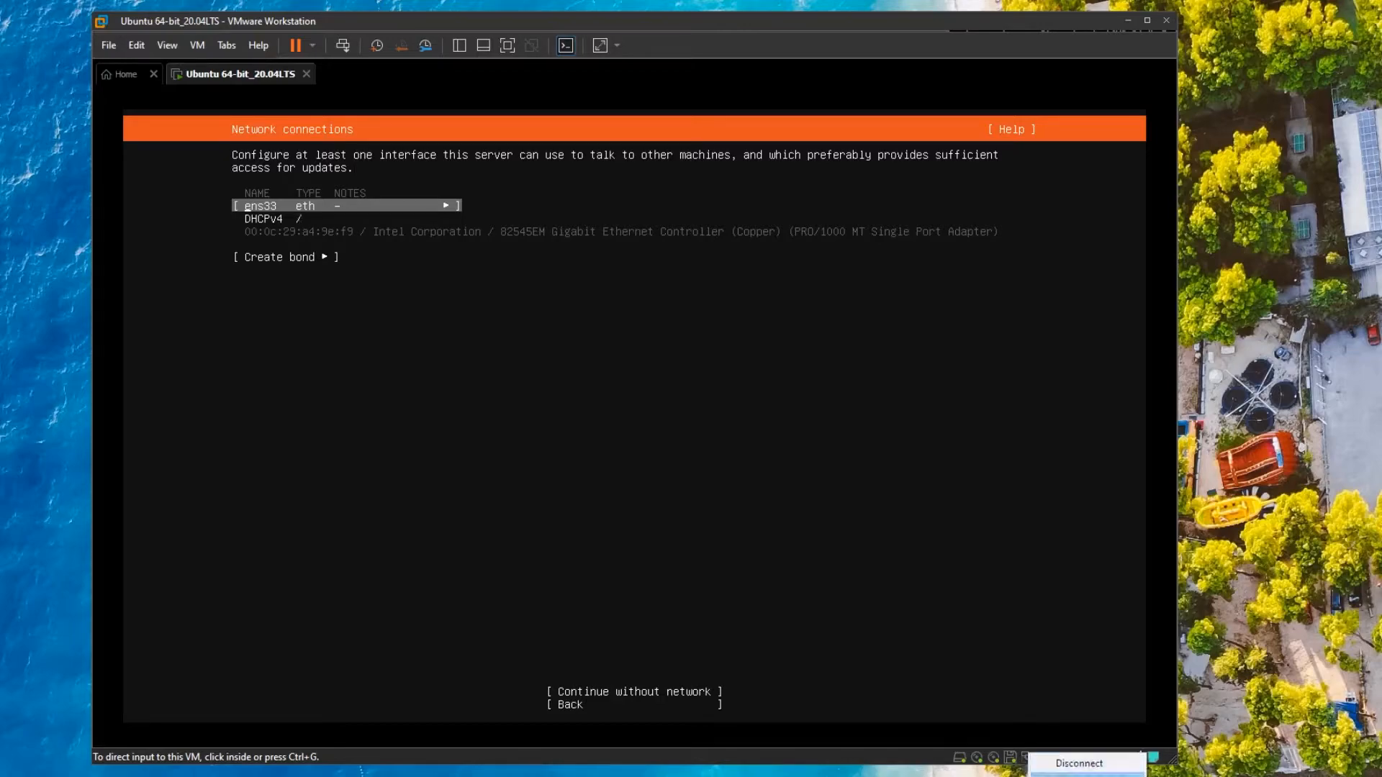
key(ctrl+d)
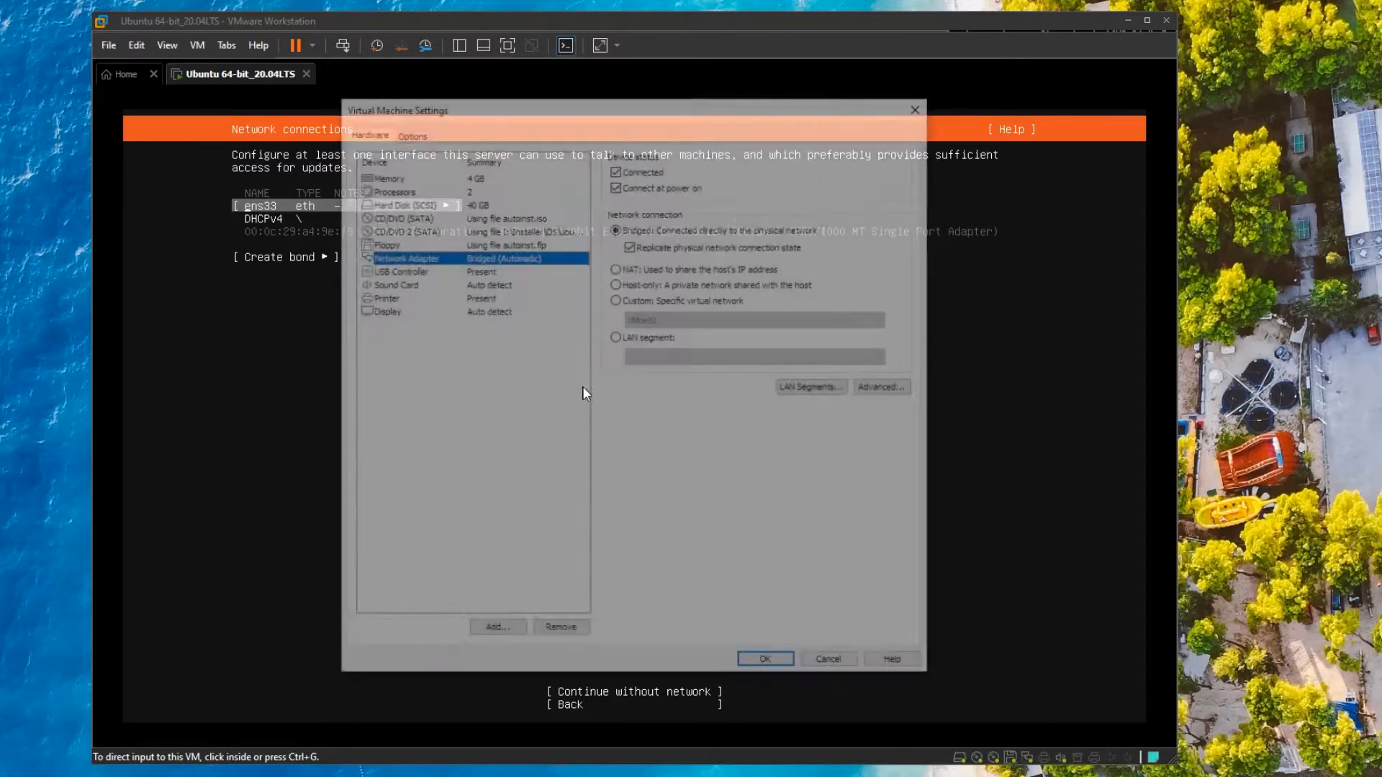
click(631, 245)
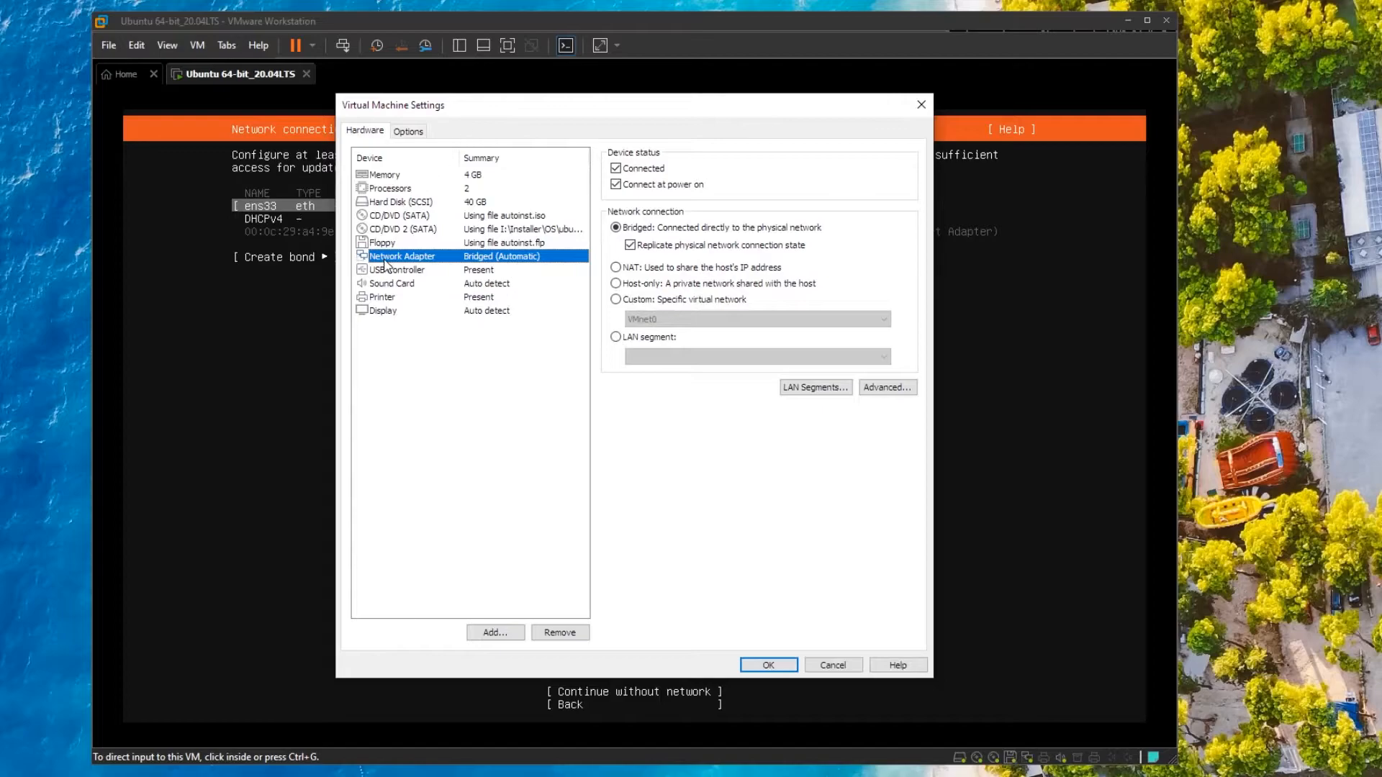
click(770, 664)
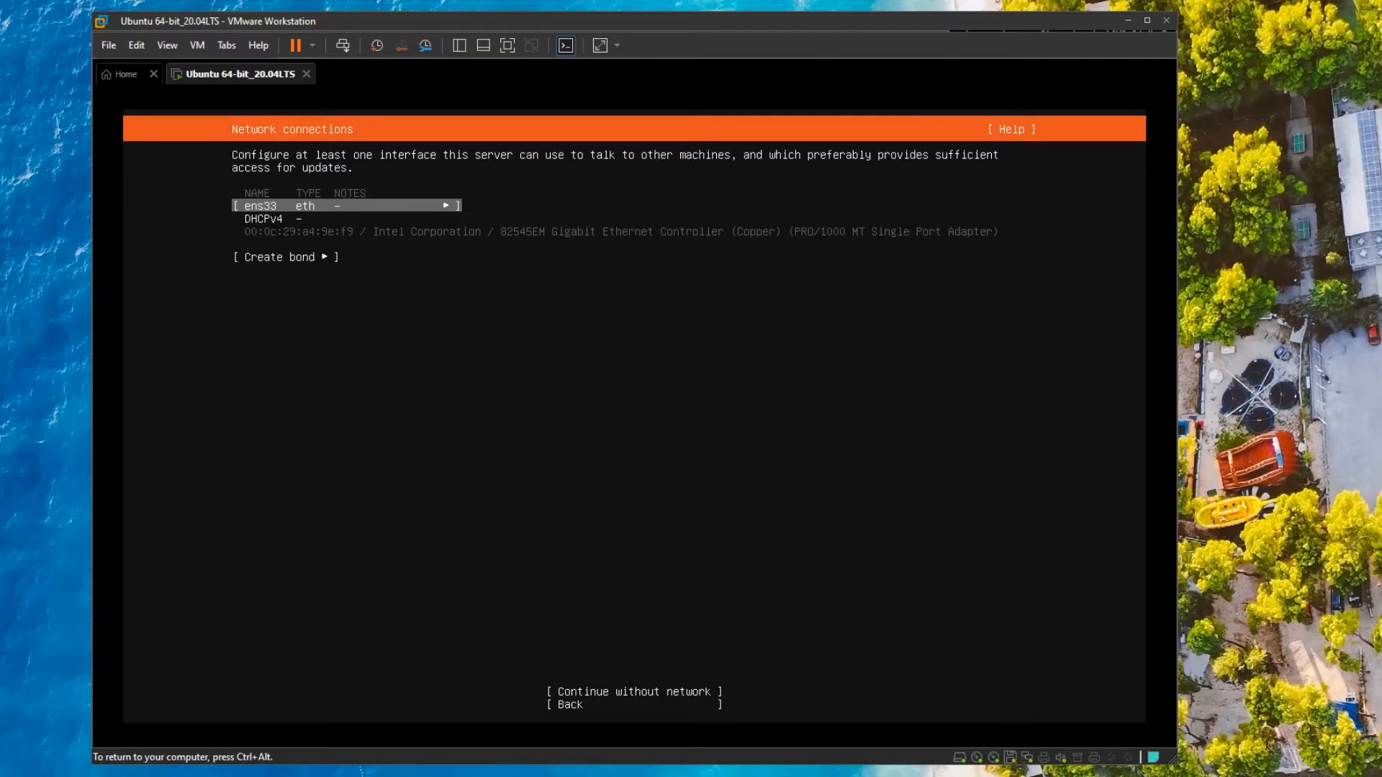
key(Tab)
key(Tab)
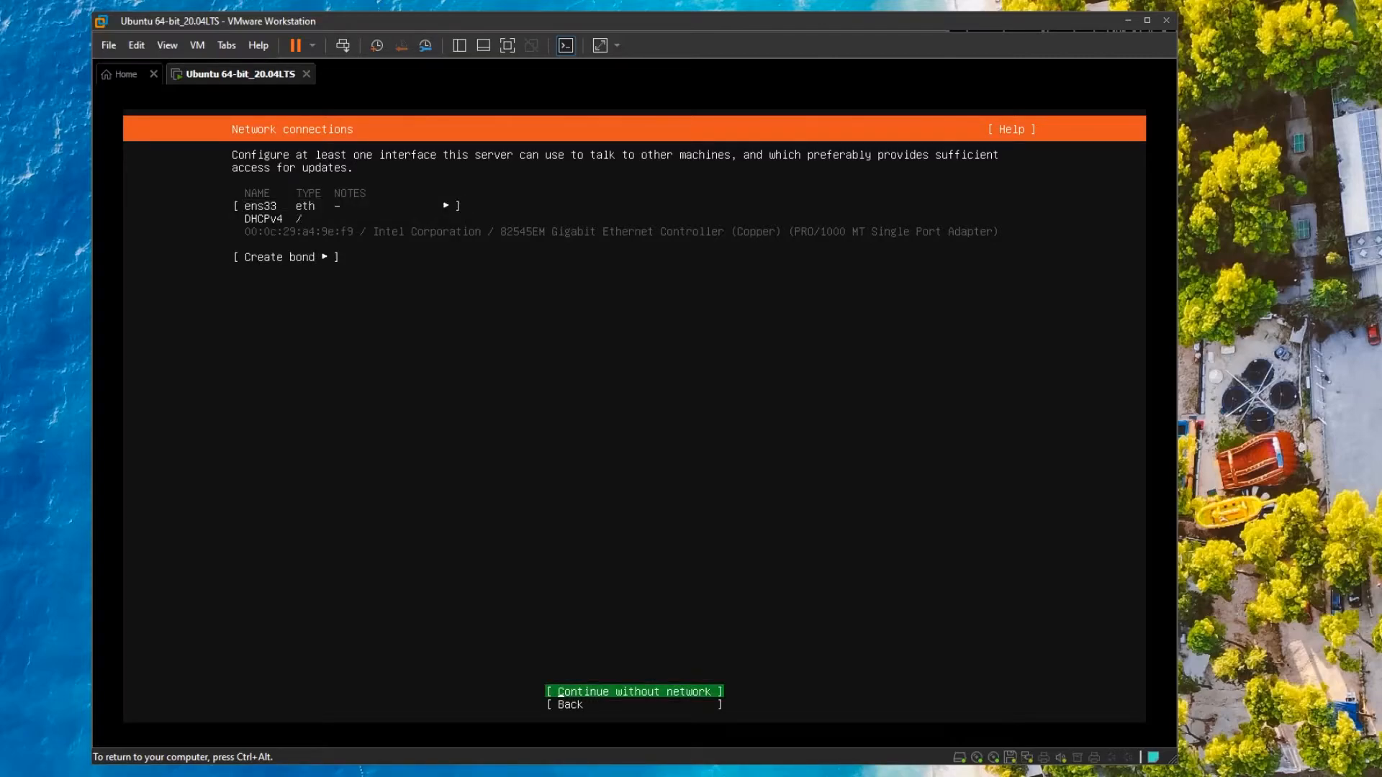
Continue without network, leave the proxy address blank, and keep the default archive mirror.
key(Return)
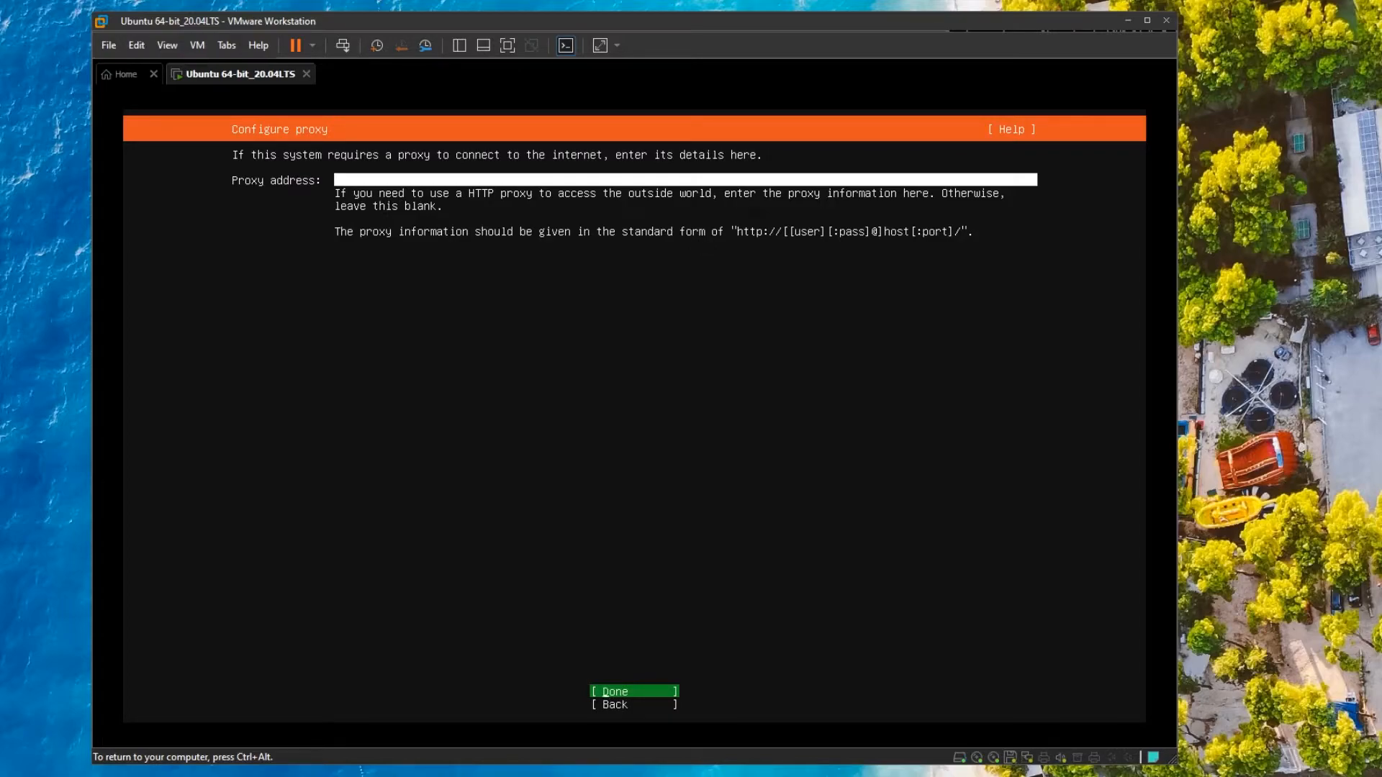
key(Return)
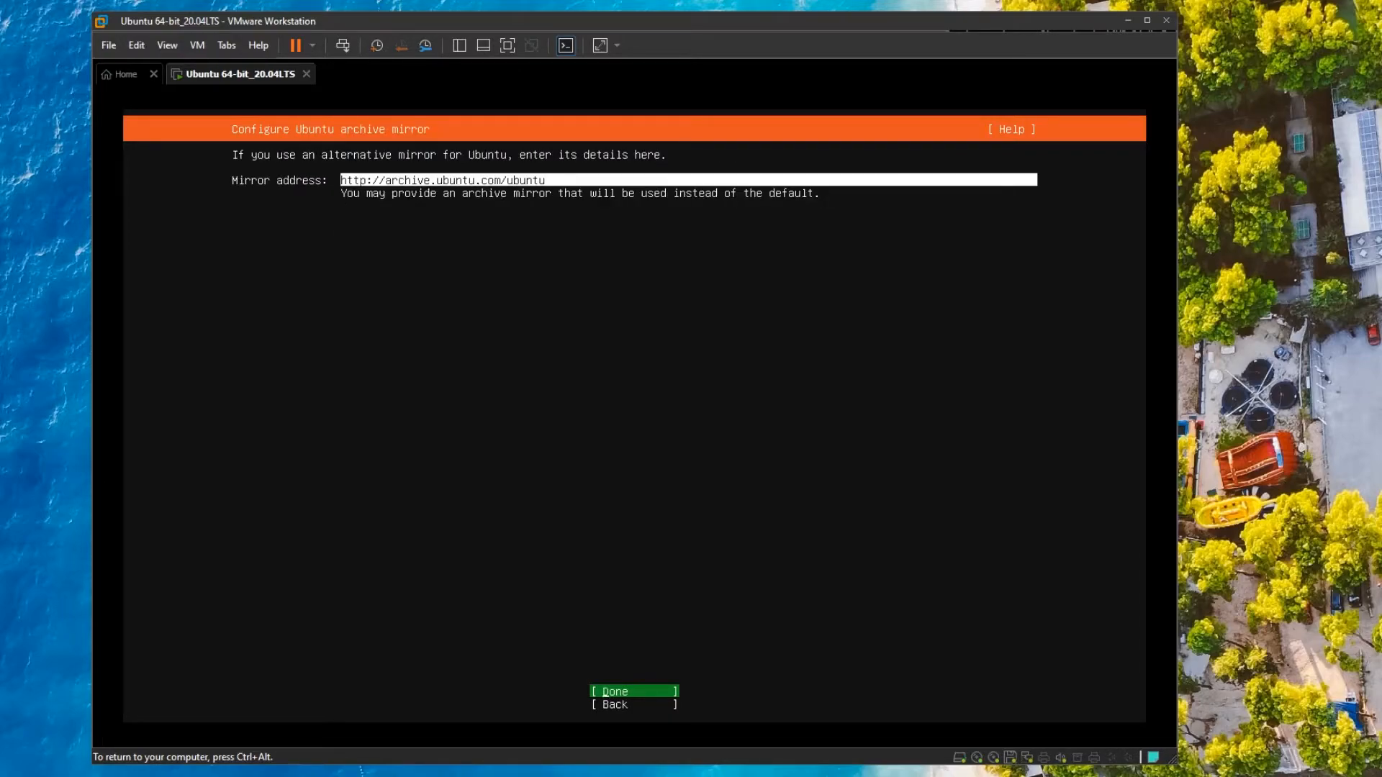
key(Down)
key(Return)
key(Up)
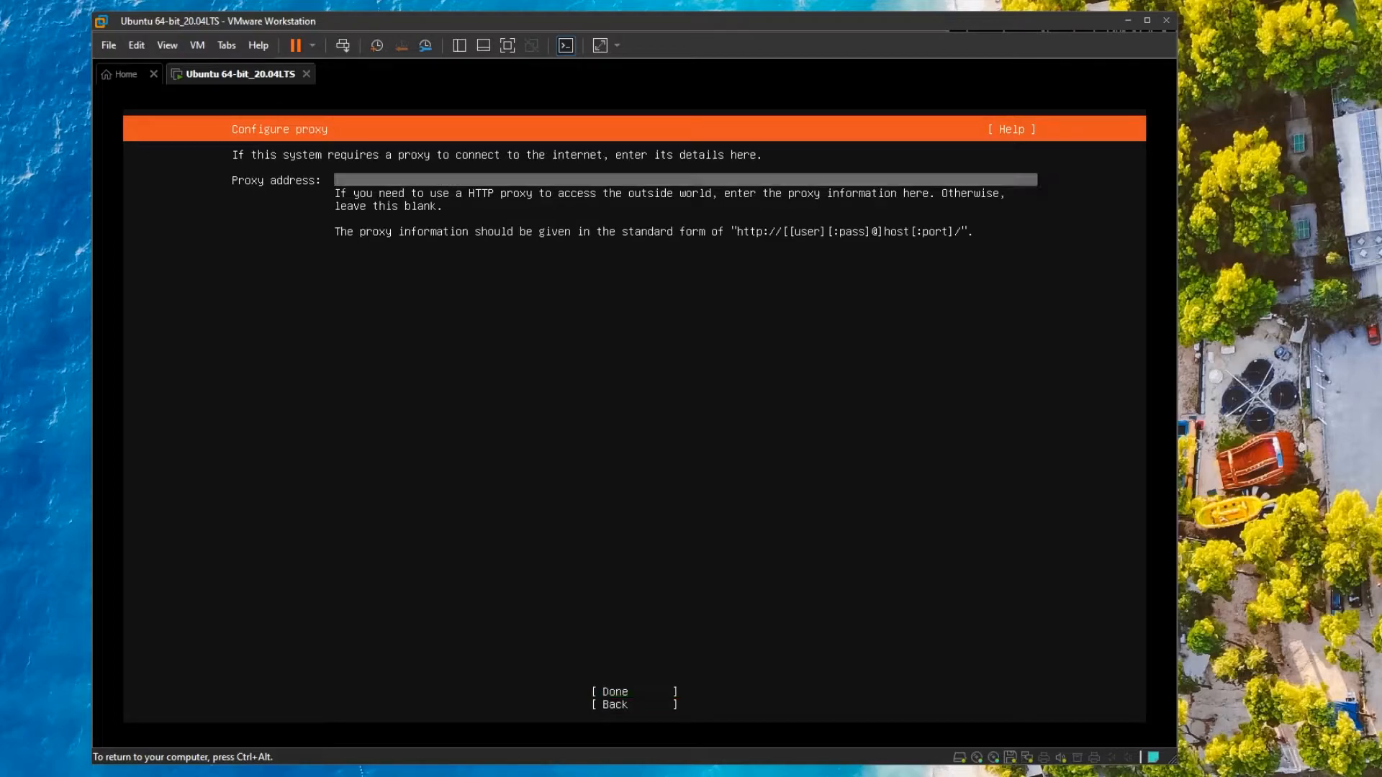
key(Down)
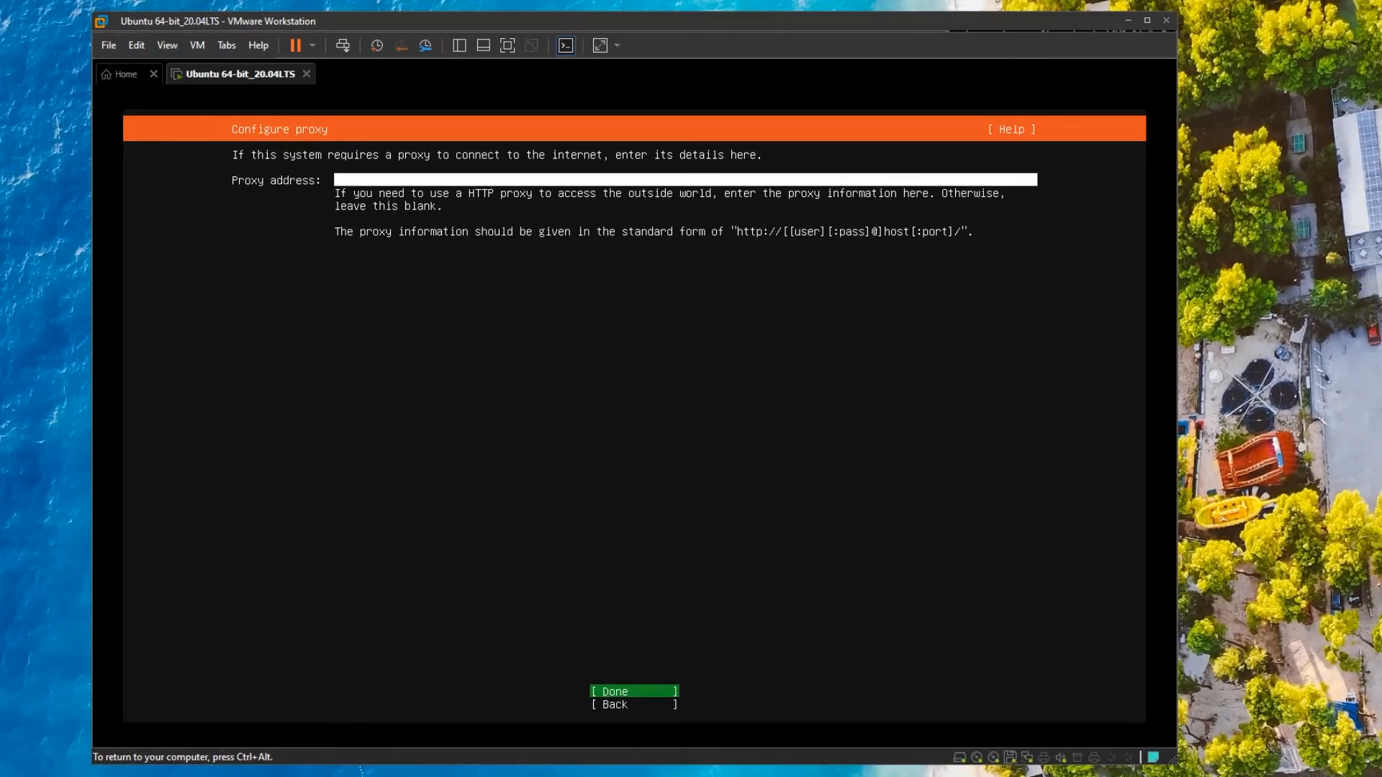
key(Return)
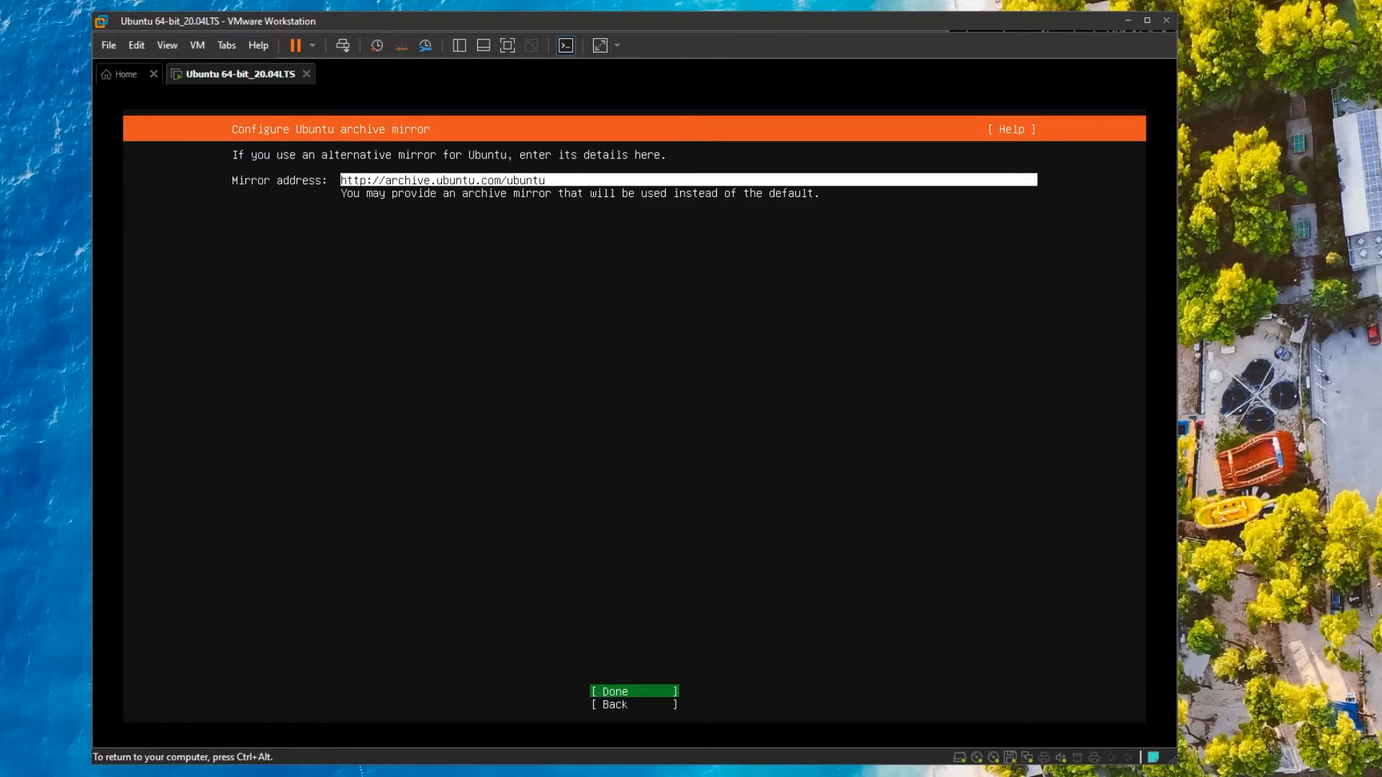
key(Return)
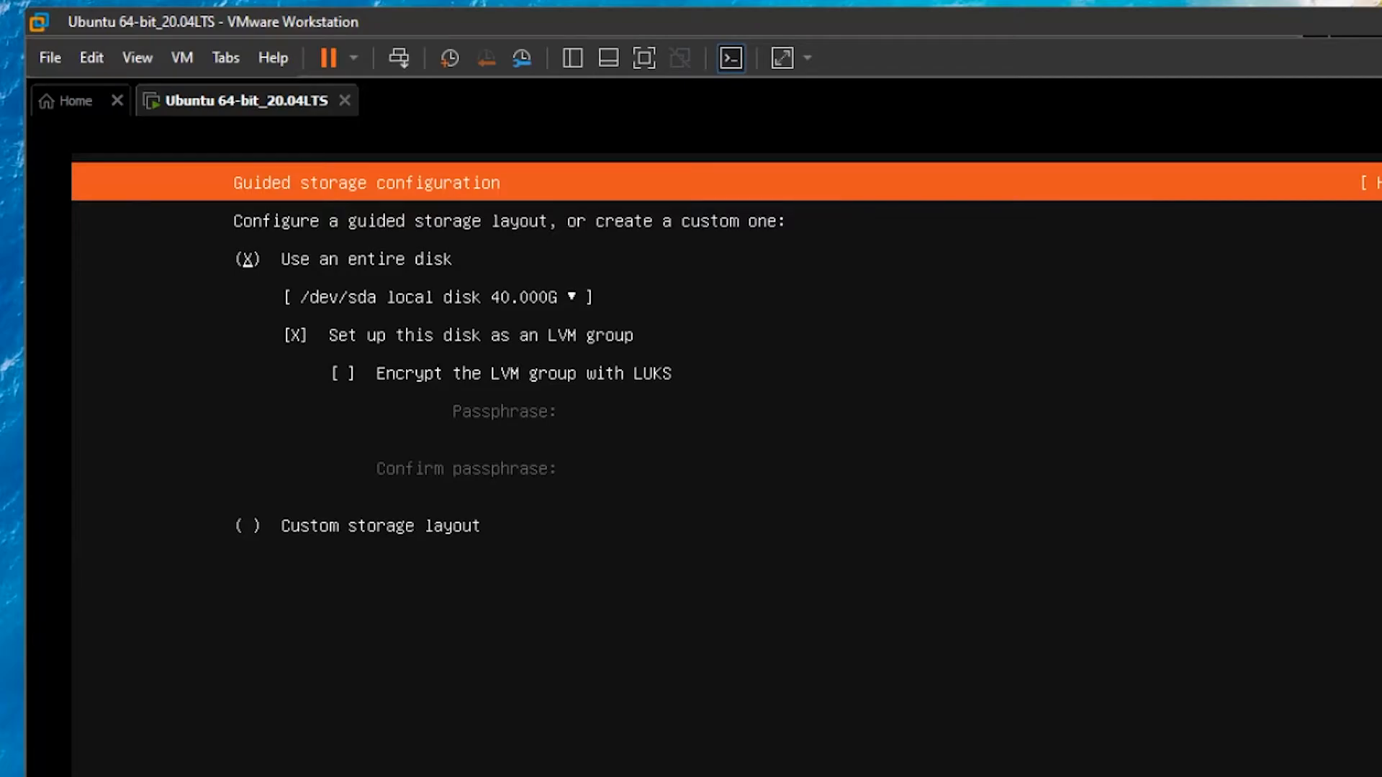
Use the whole 40 GB disk as an LVM group, accept the summary and confirm formatting.
key(Down)
key(Down)
key(Down)
key(Up)
key(space)
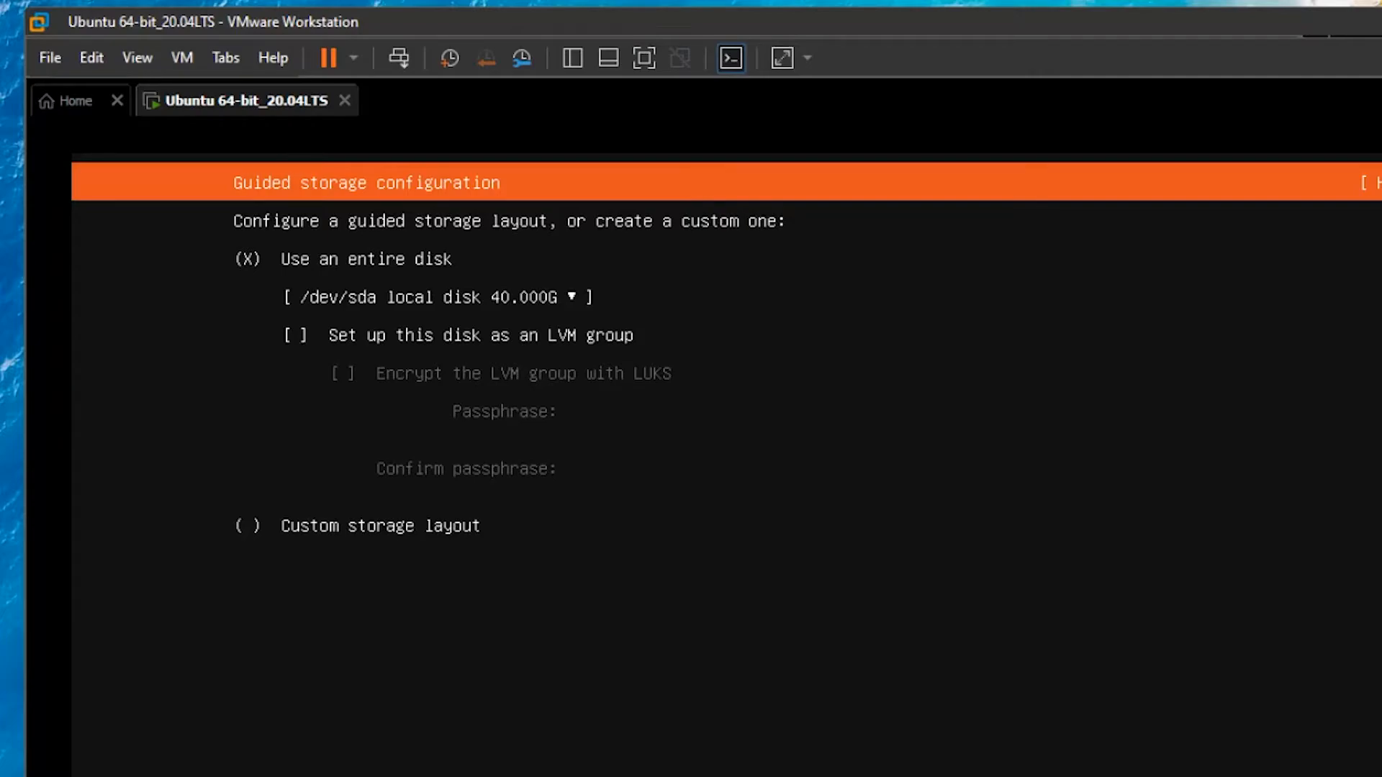
key(space)
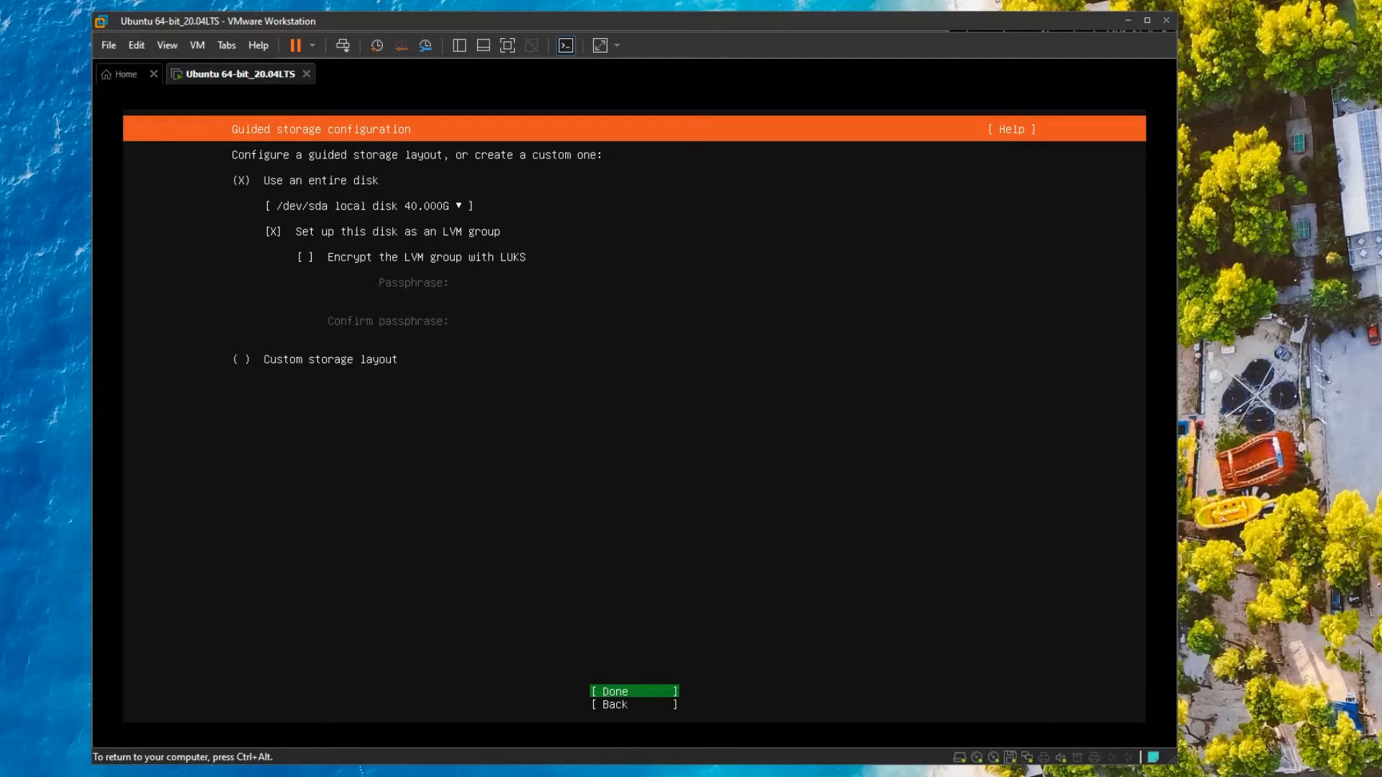
key(Down)
key(Up)
key(Return)
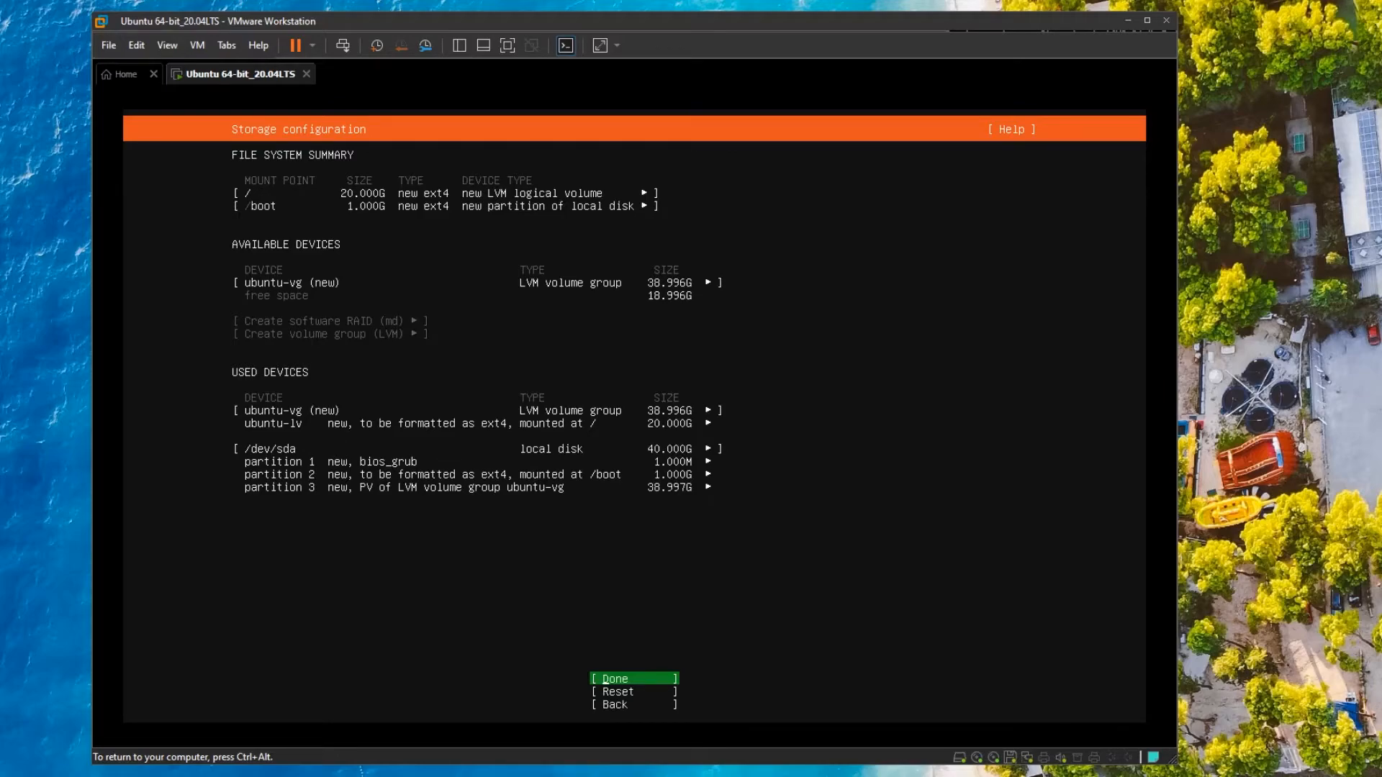
key(Return)
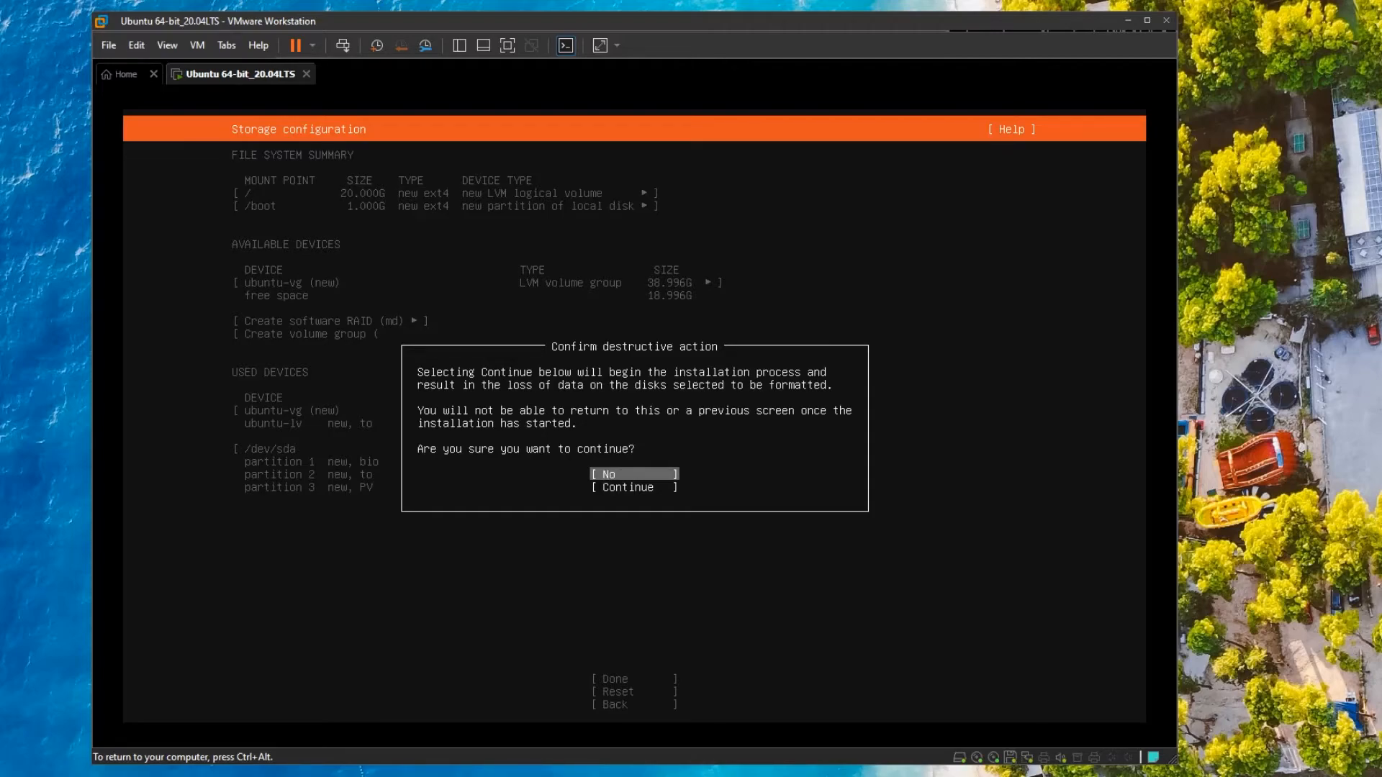
key(Down)
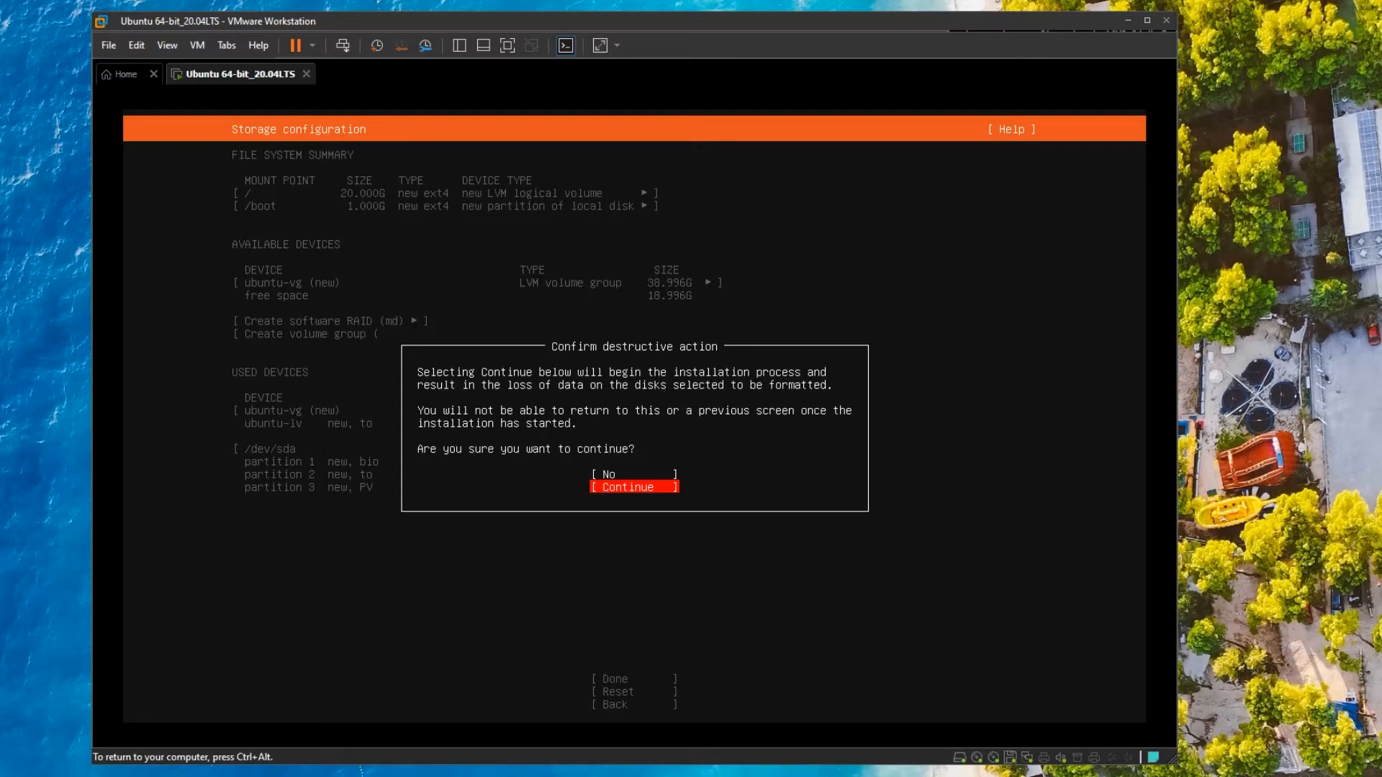
key(Return)
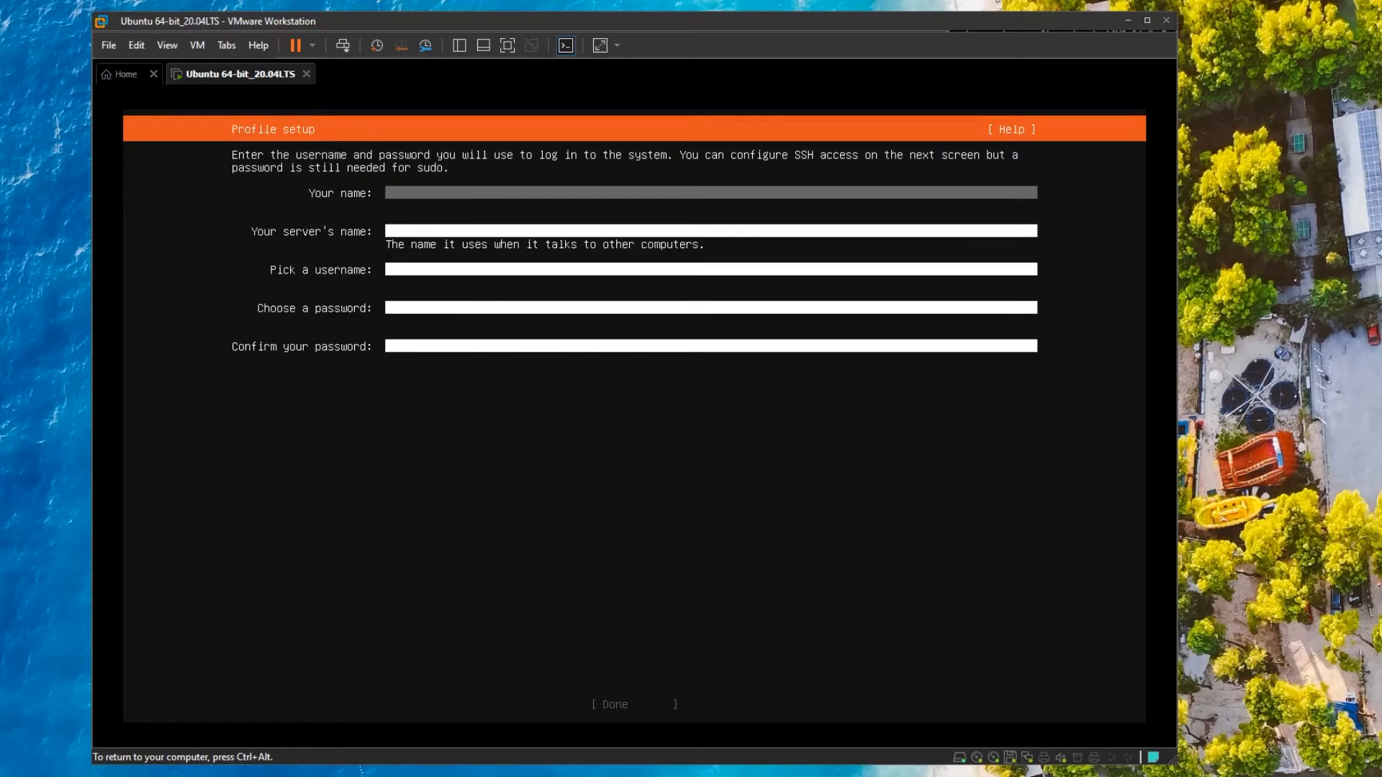
Fill the profile with your name, server name ubuntu20, a username and password.
text(irsyad)
key(Tab)
text(ubuntu20)
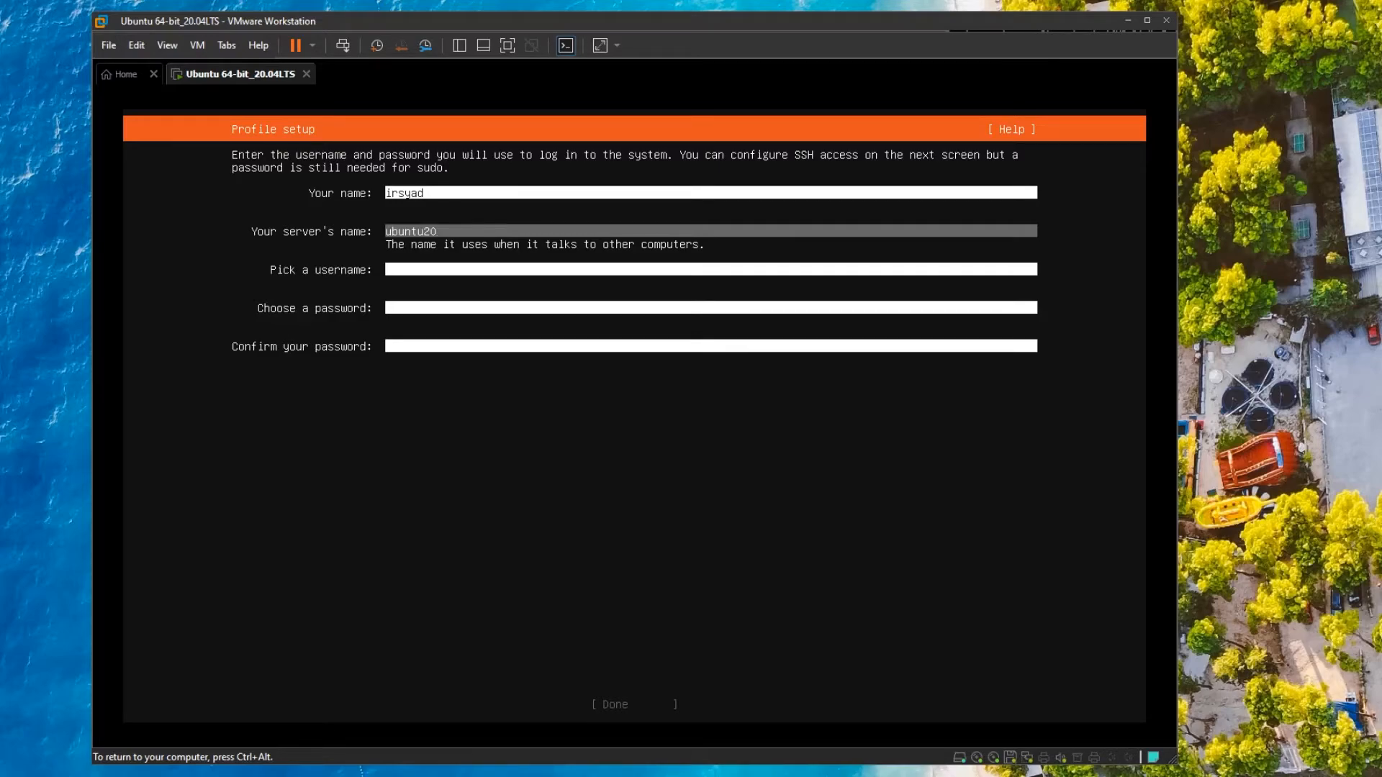
key(Tab)
text(irsyad)
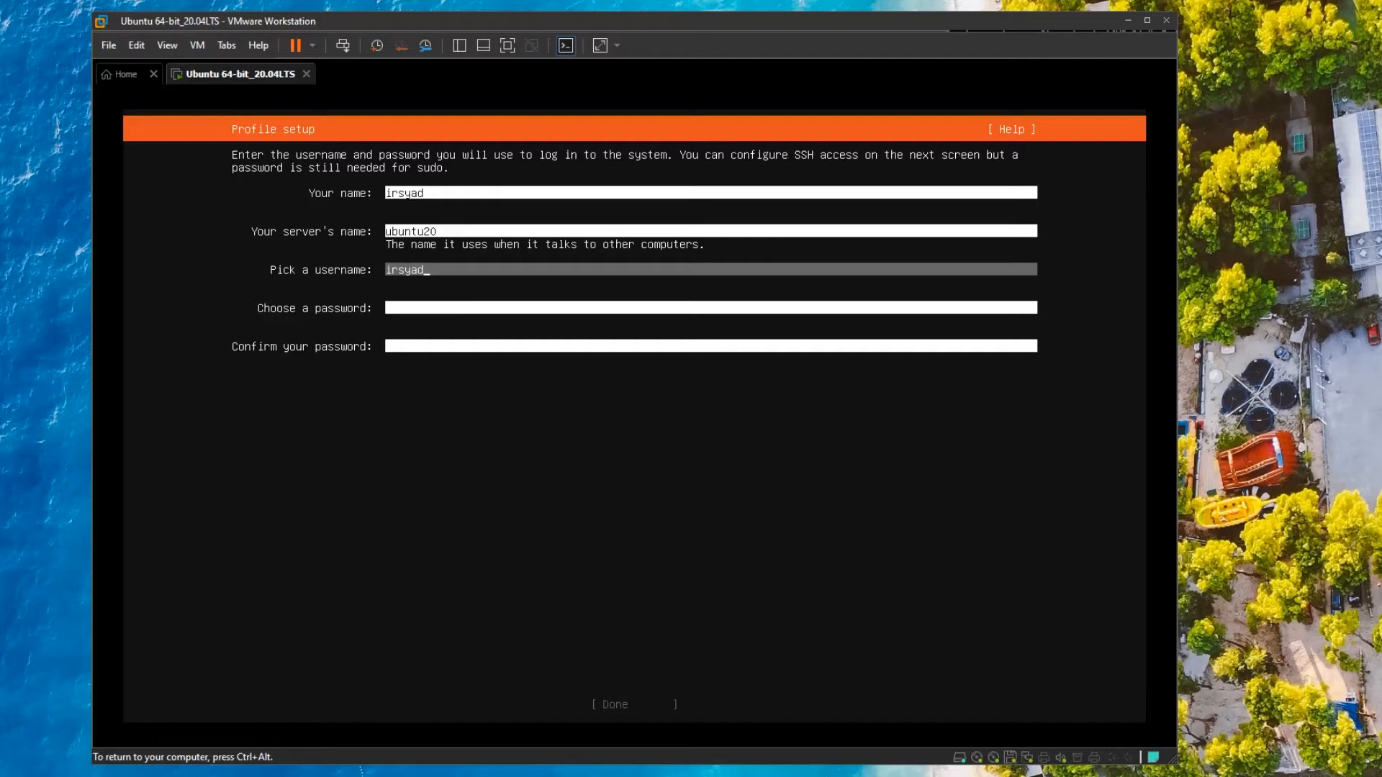
key(Tab)
text(********)
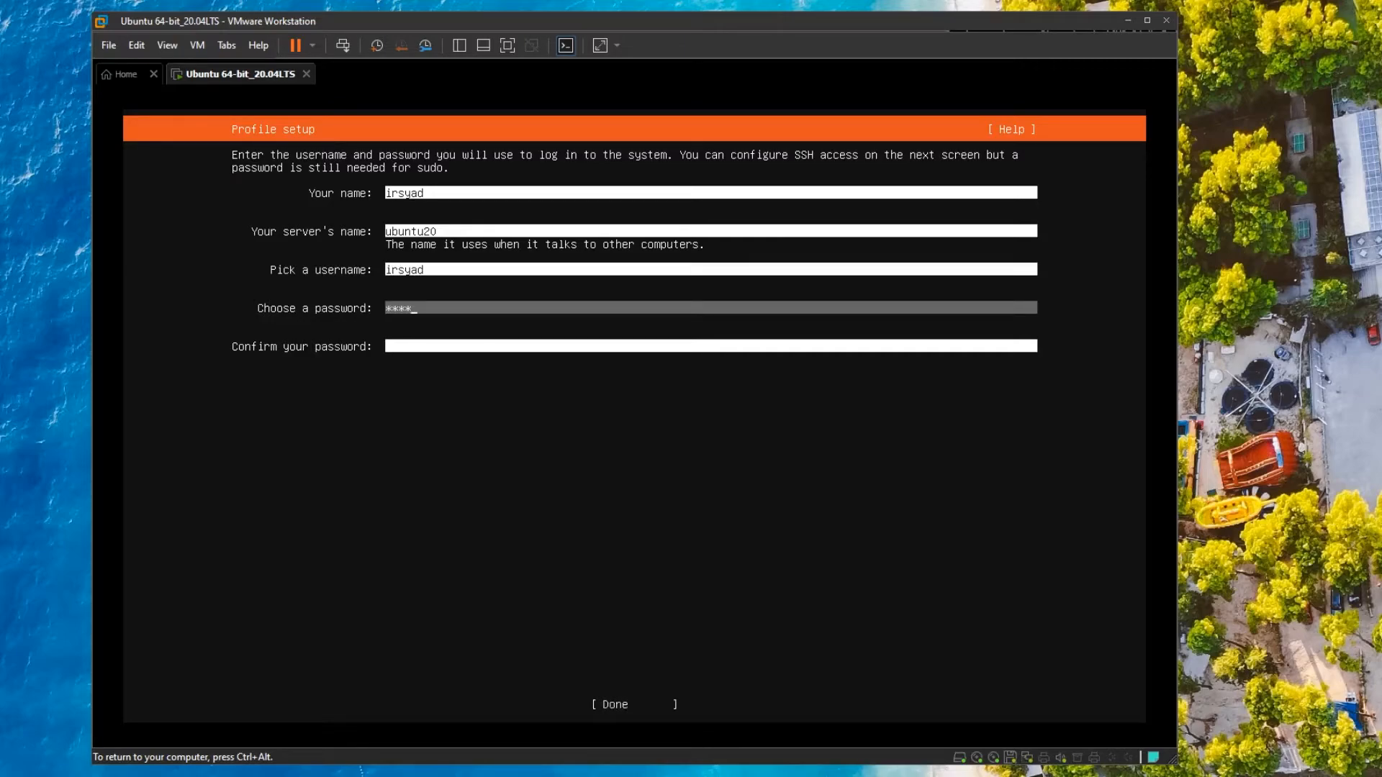
key(Tab)
text(********)
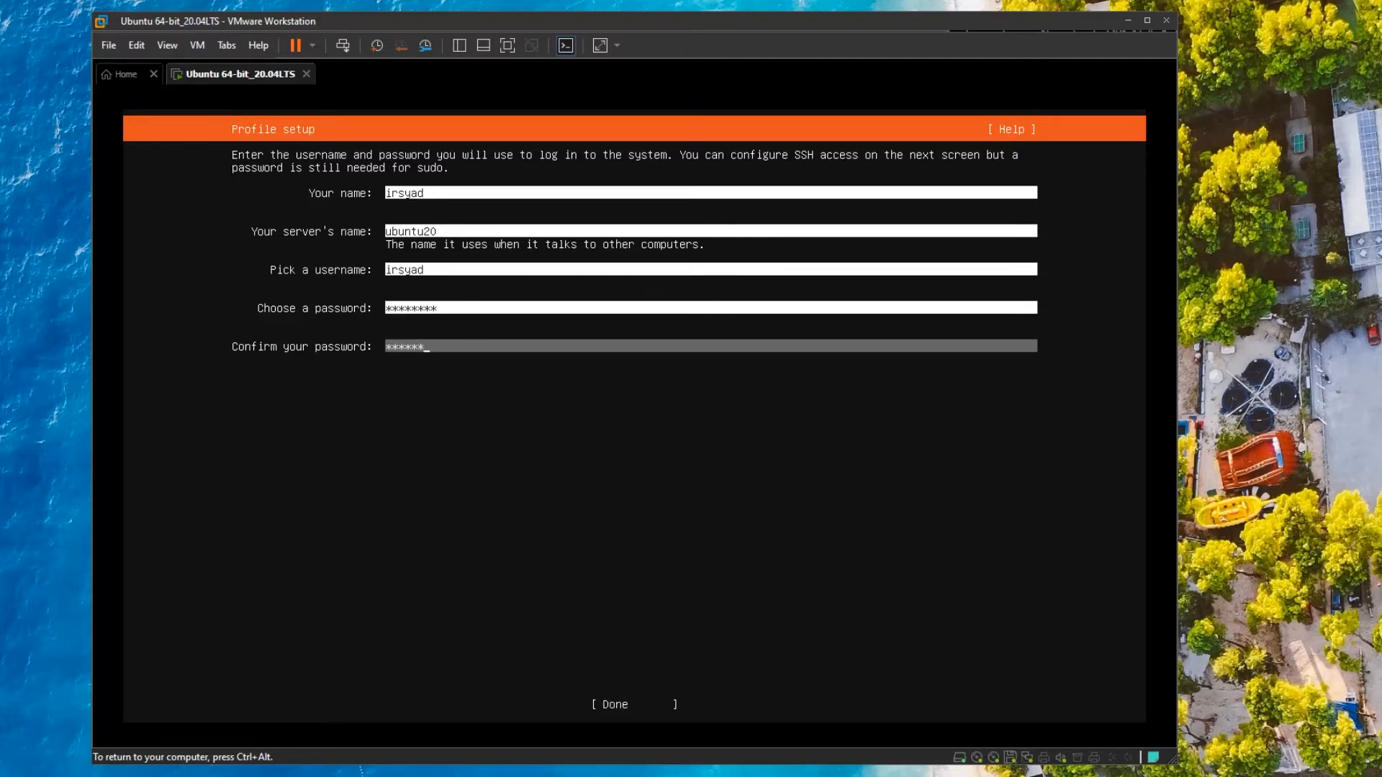
key(Tab)
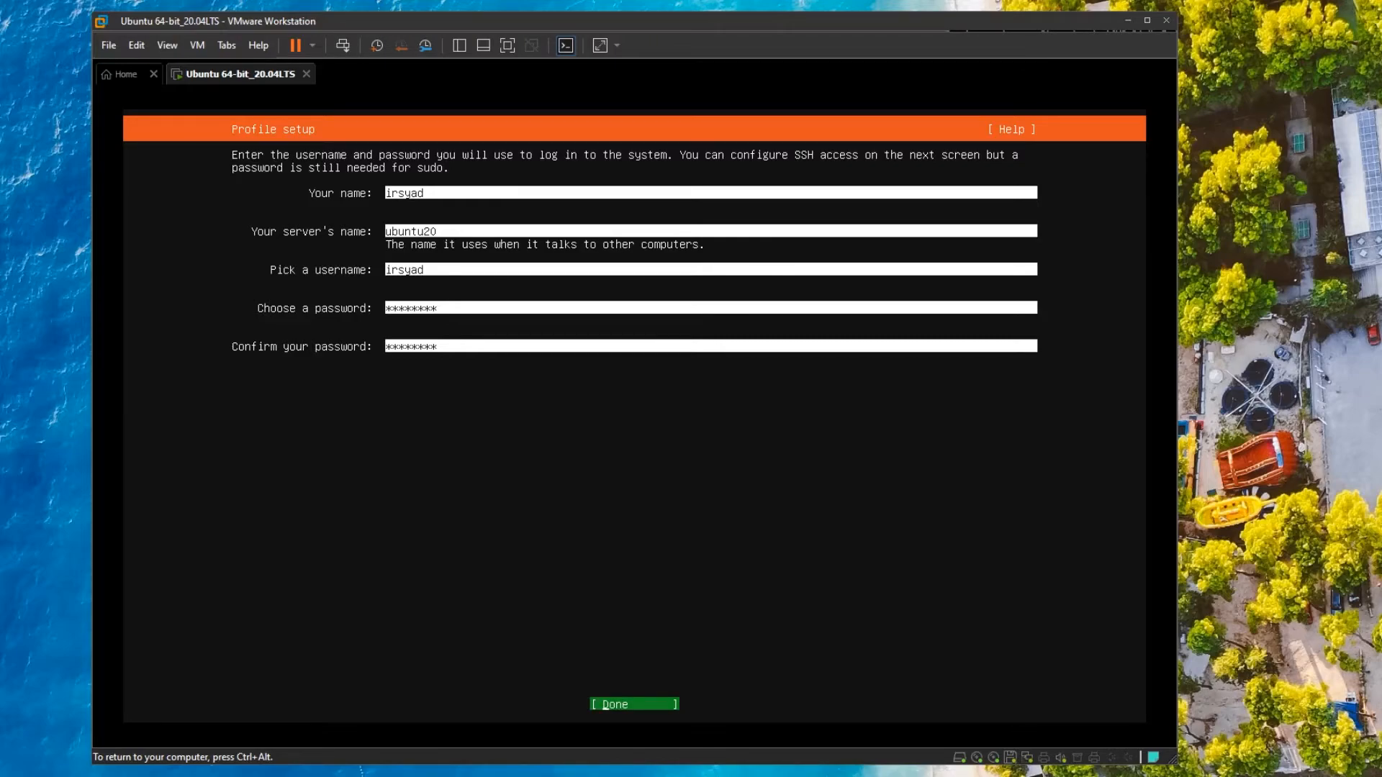
key(Return)
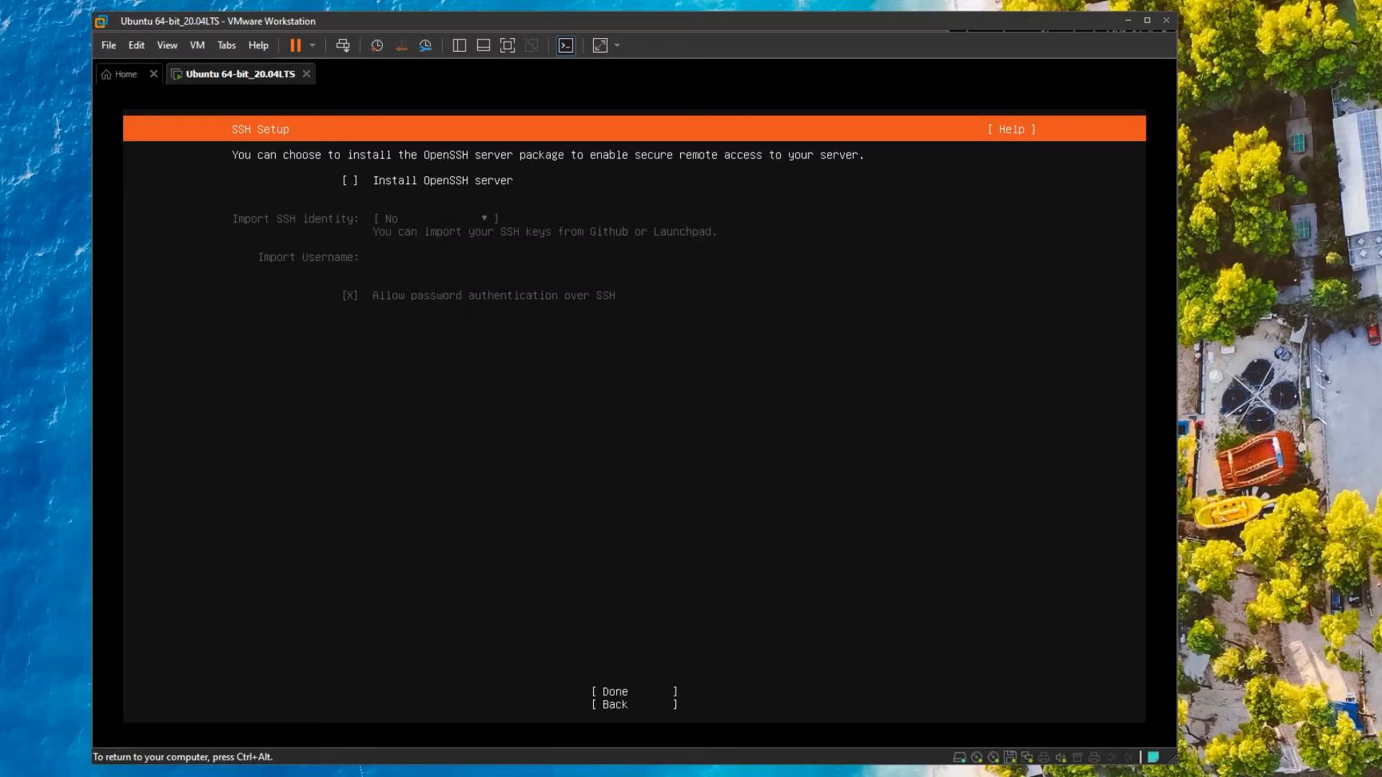
Select Install OpenSSH server and leave SSH identity import at No.
key(space)
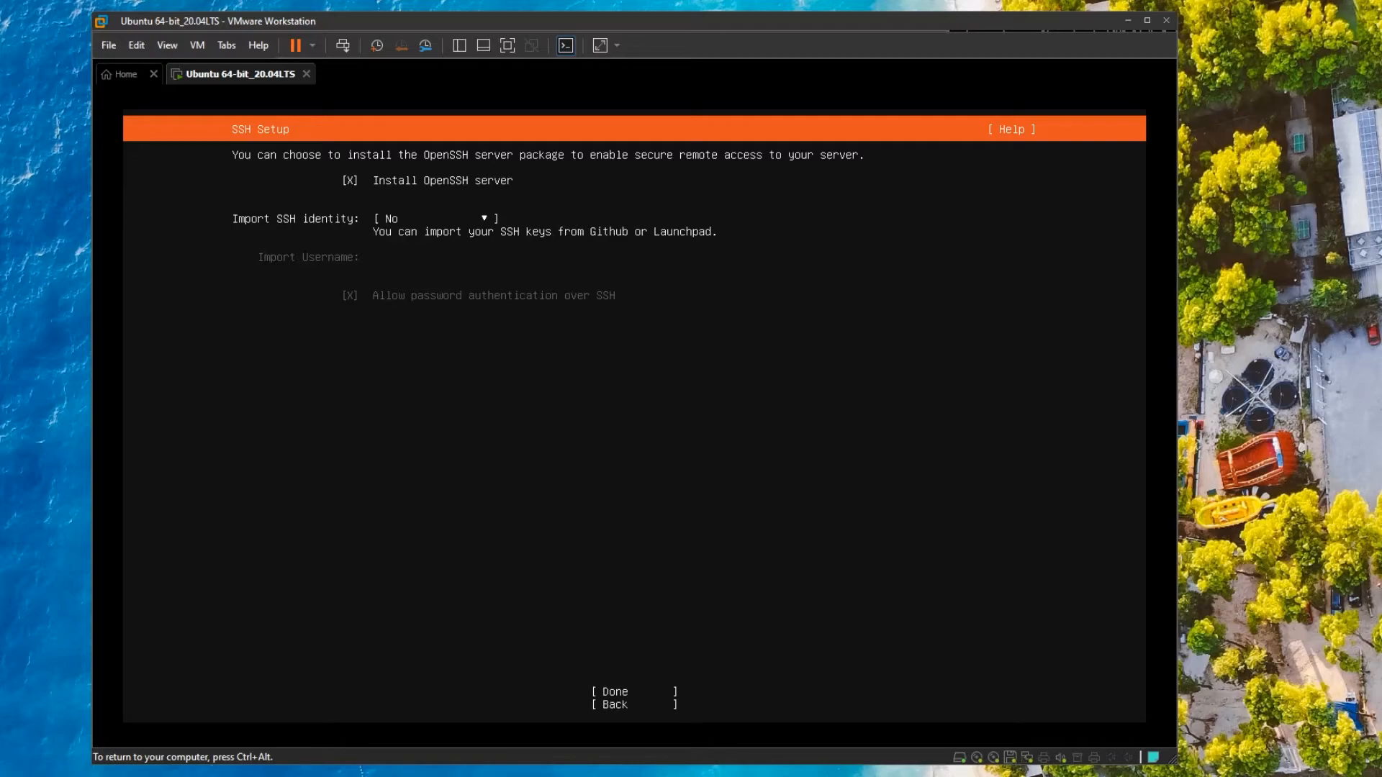
key(Tab)
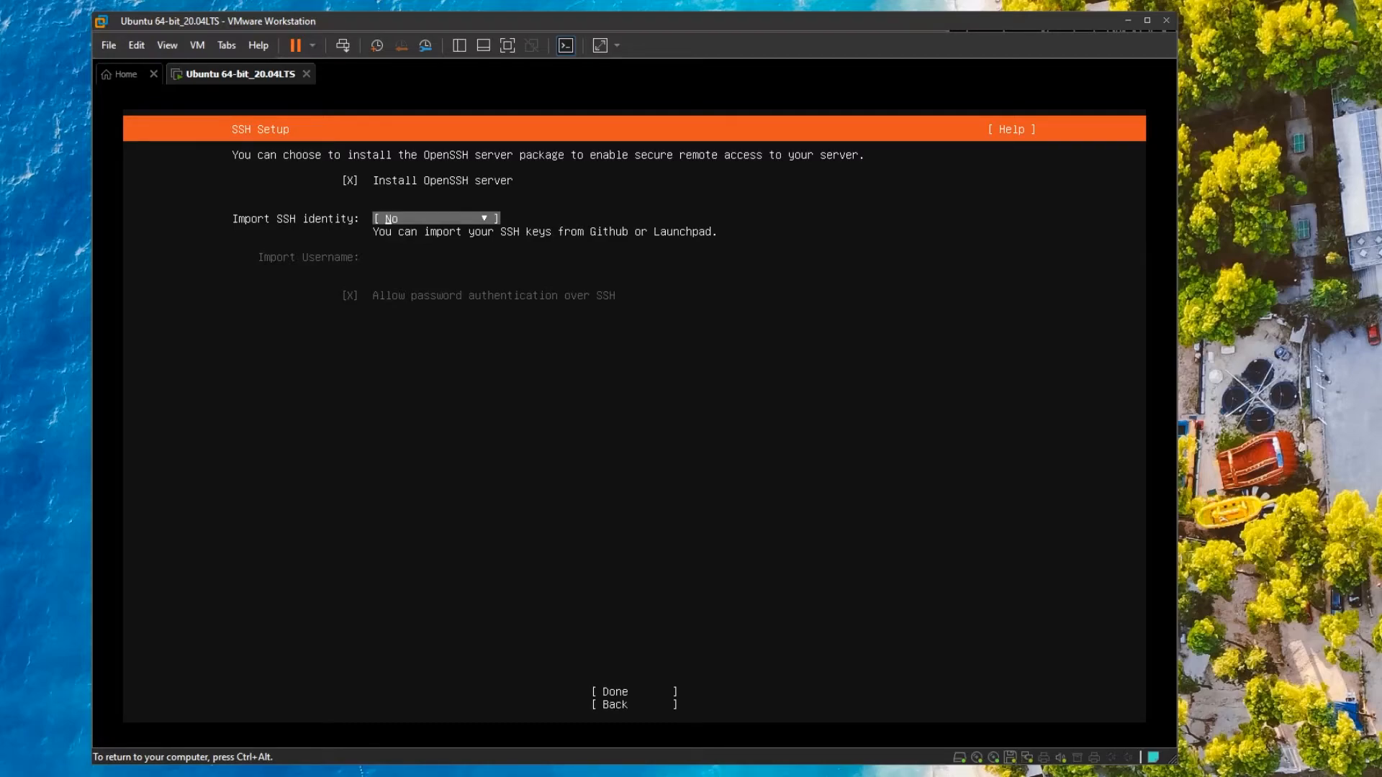
key(Tab)
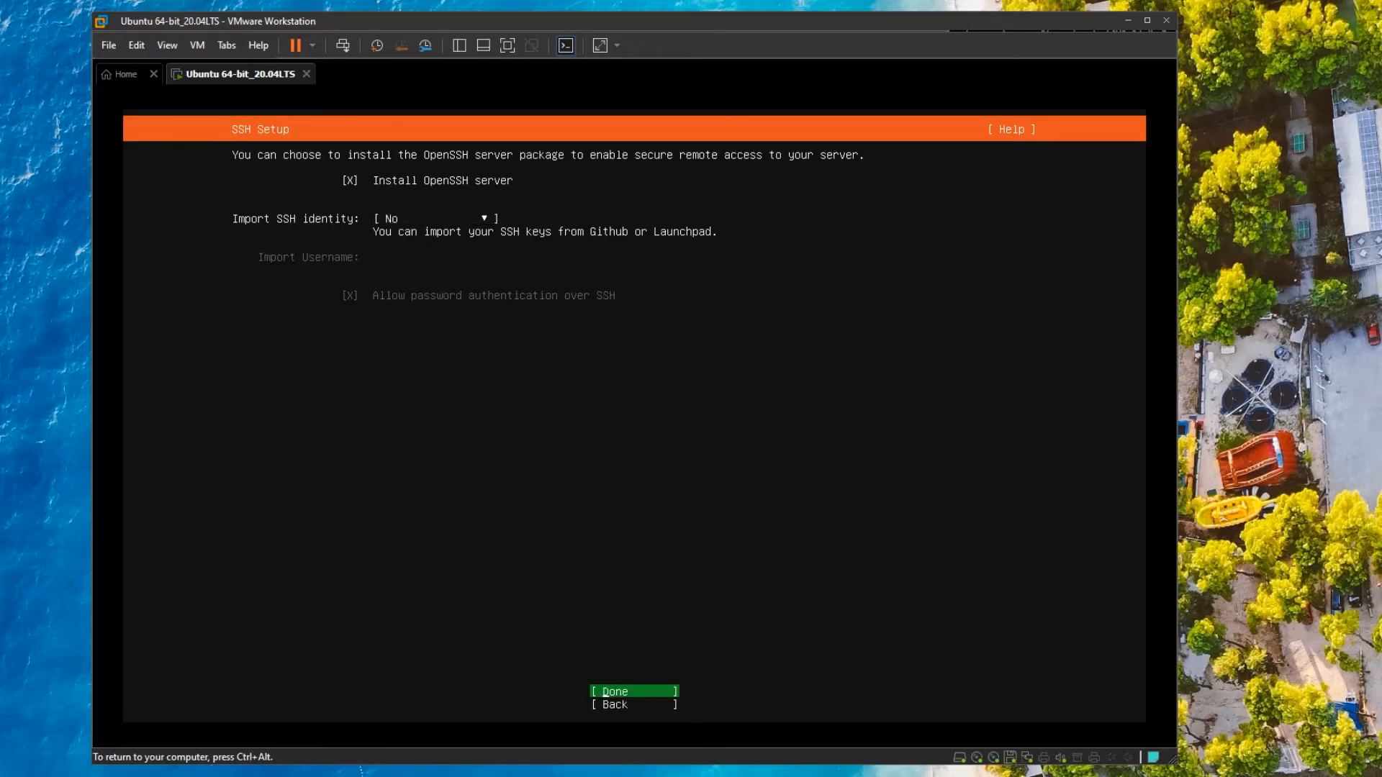
Accept the SSH setup and let the install run until it reports Installation complete.
key(Return)
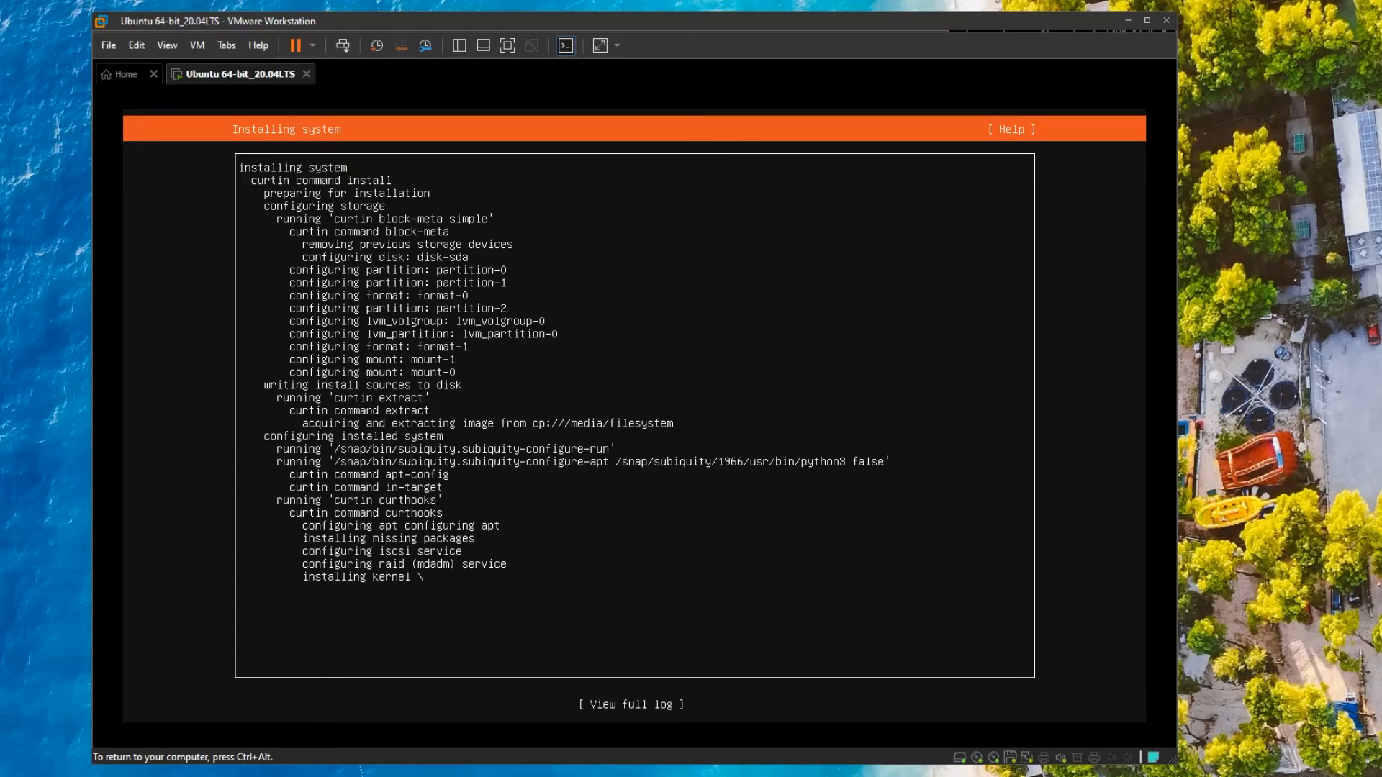
key(ctrl+alt)
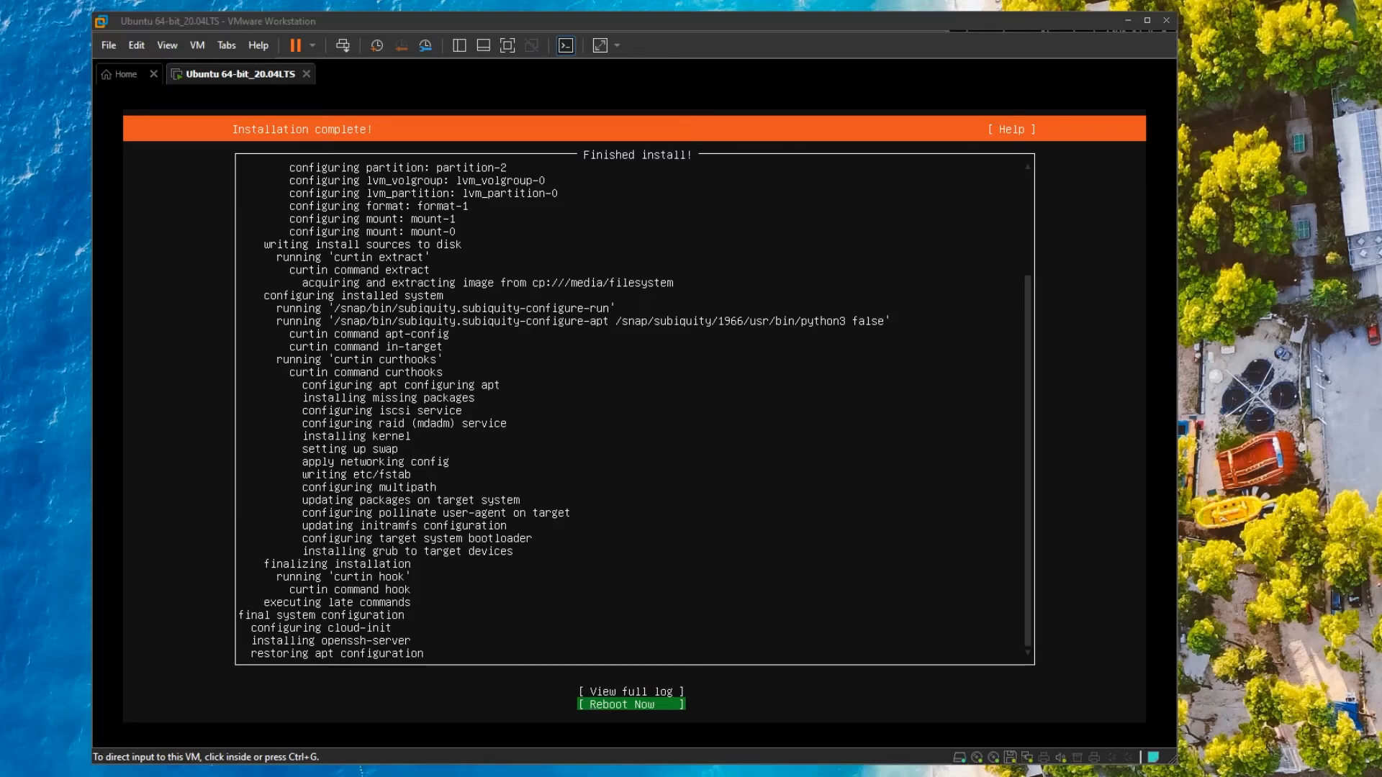
Choose Reboot Now and let the VM restart into Ubuntu 20.04.1 LTS at the ubuntu20 login prompt.
click(651, 565)
key(Return)
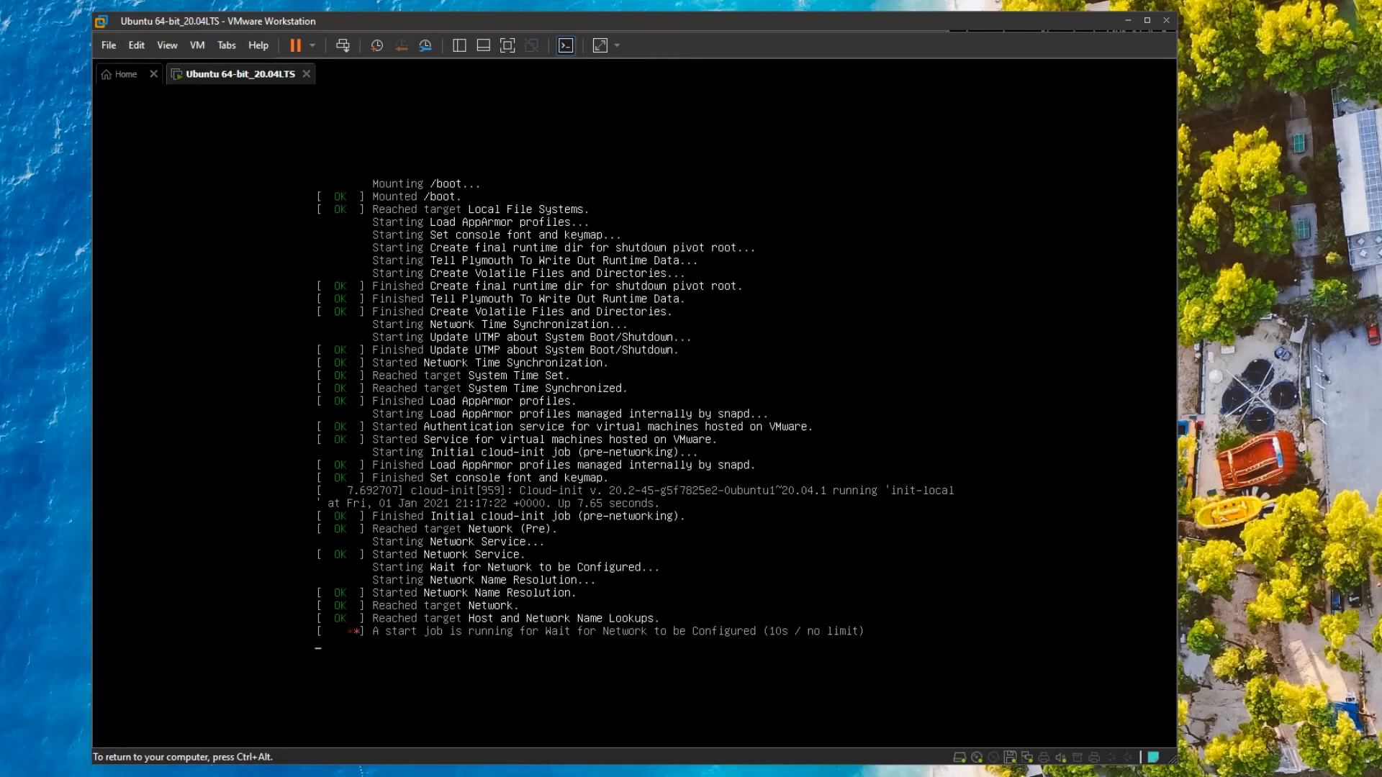
key(ctrl+alt)
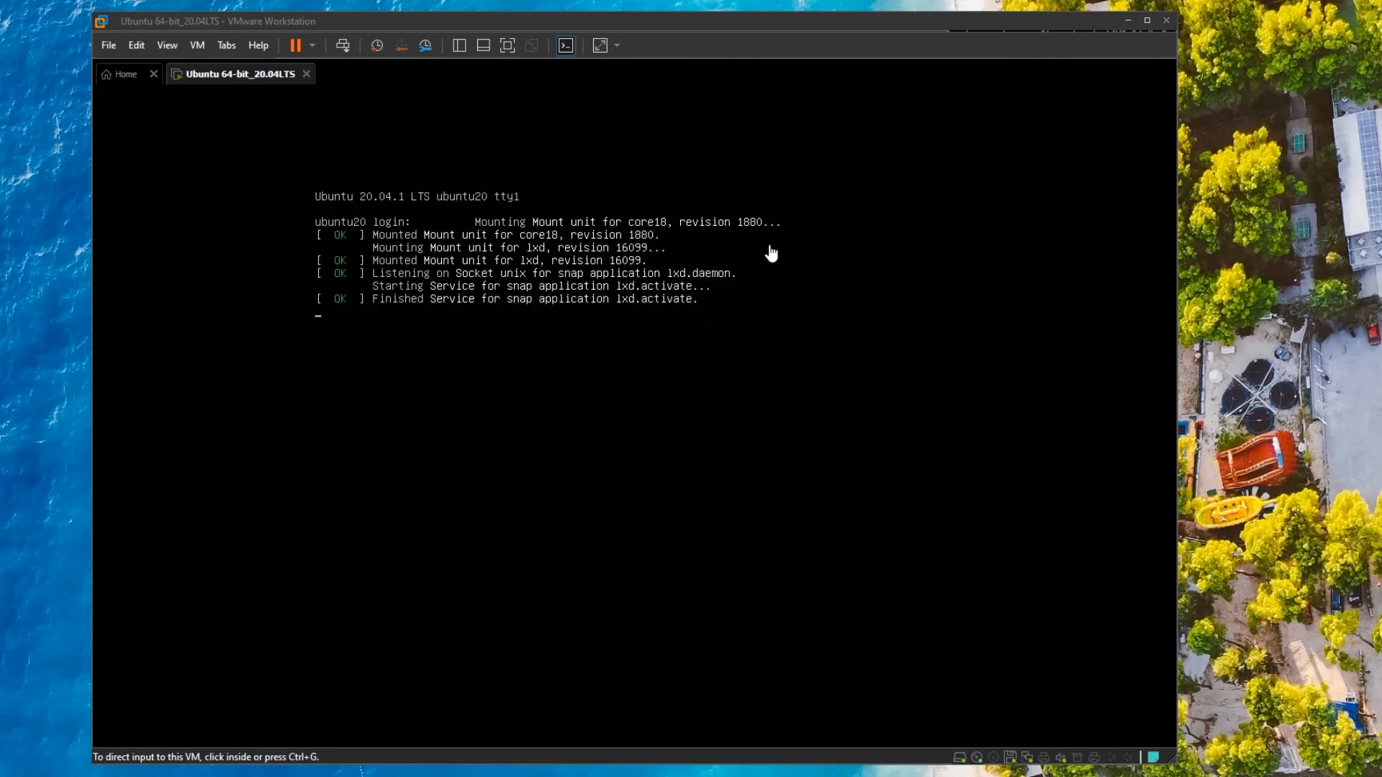
Log in to ubuntu20 at the console with the user's username and password.
click(658, 419)
key(Return)
key(Return)
key(Return)
key(Return)
key(Return)
key(Return)
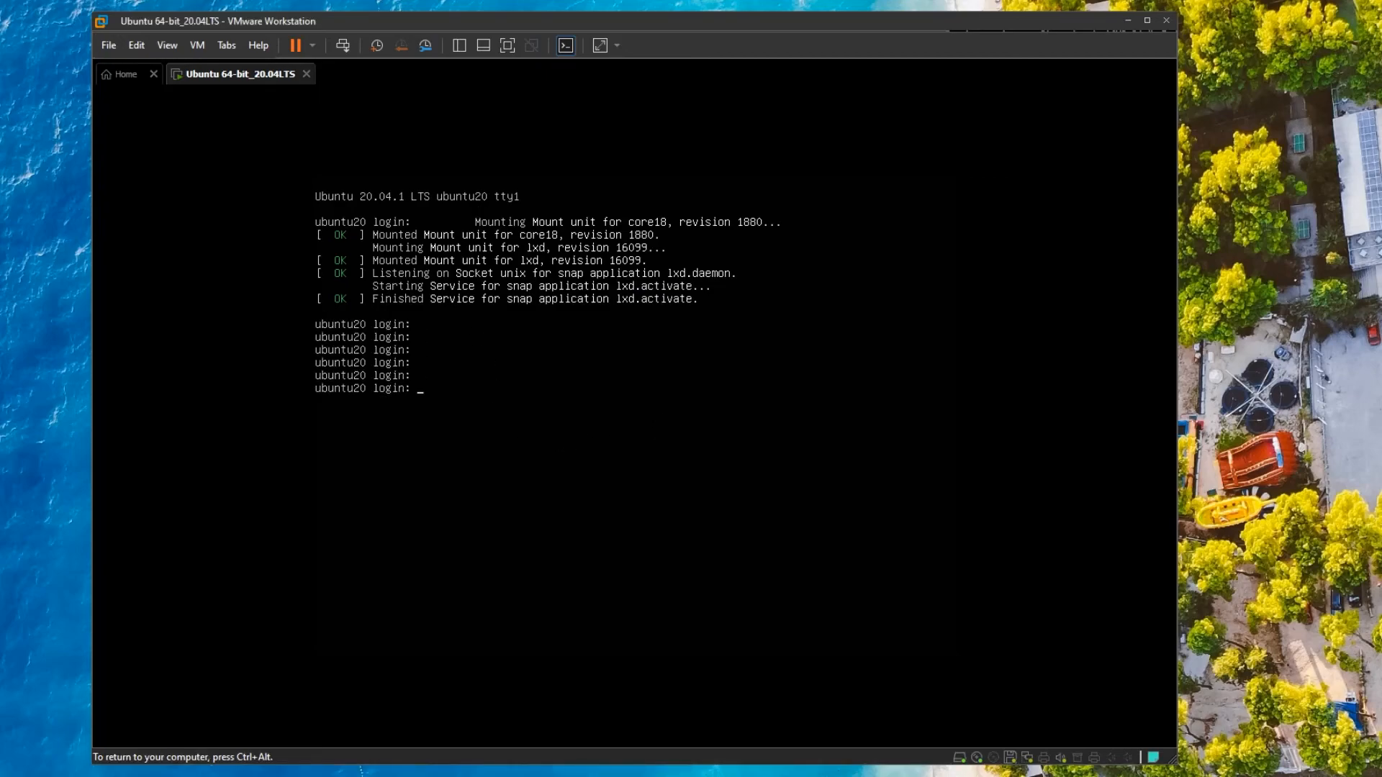
key(ctrl+alt)
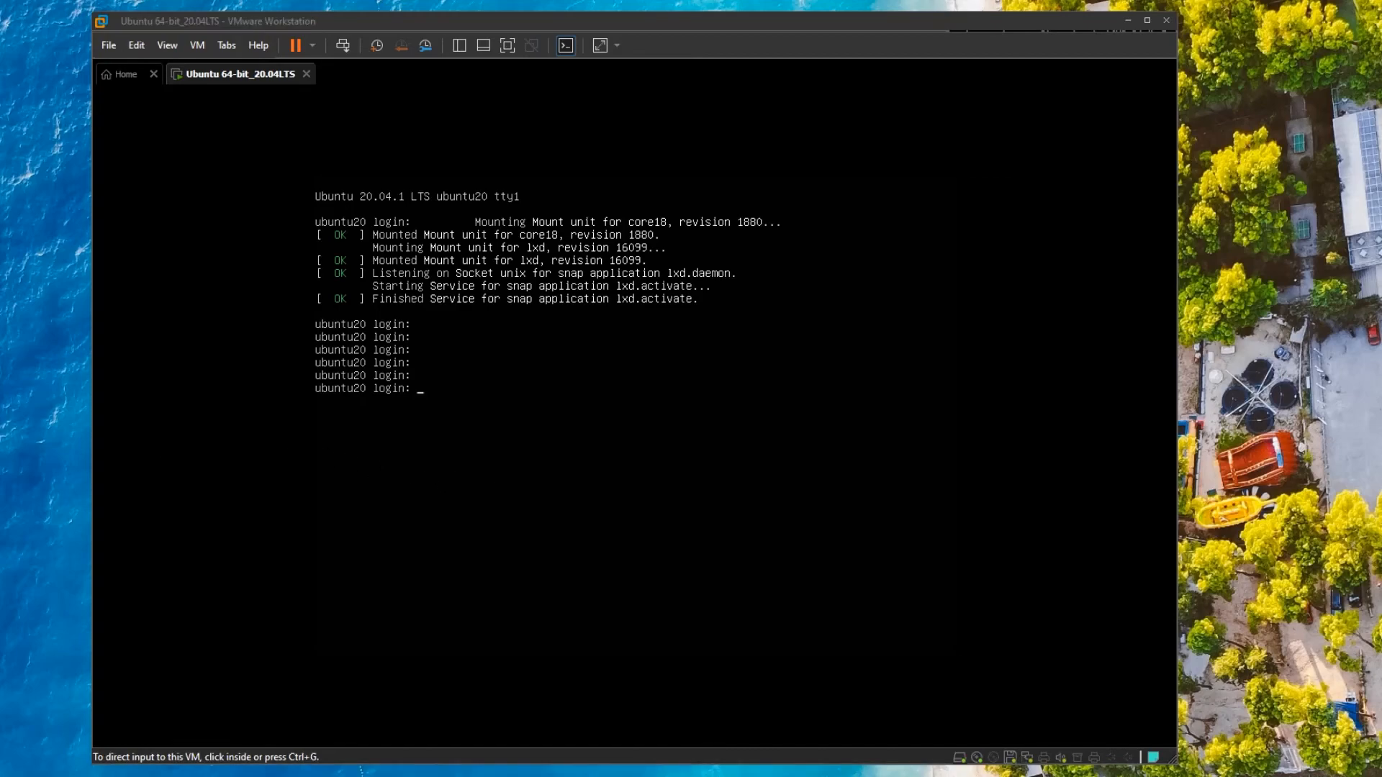
click(568, 465)
text(irsyad)
key(BackSpace)
key(Return)
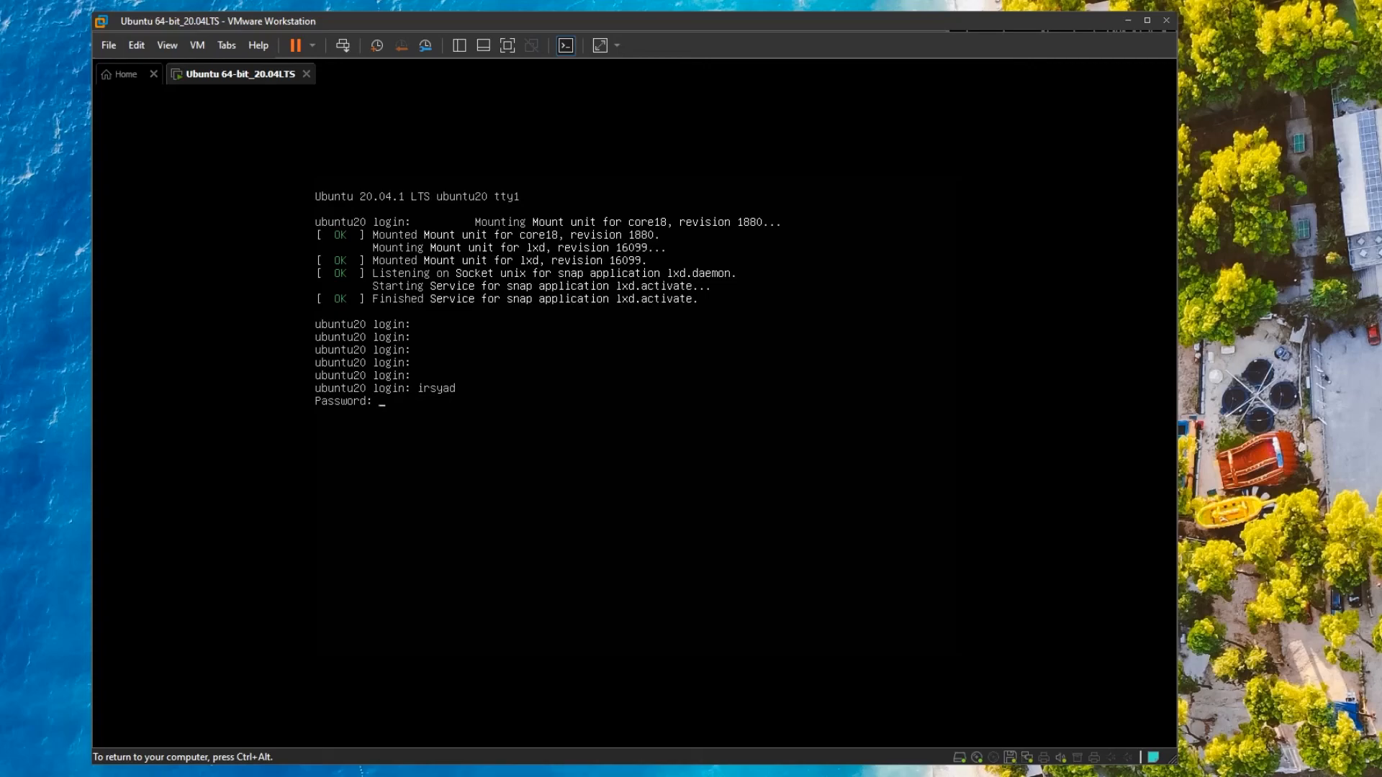
key(Return)
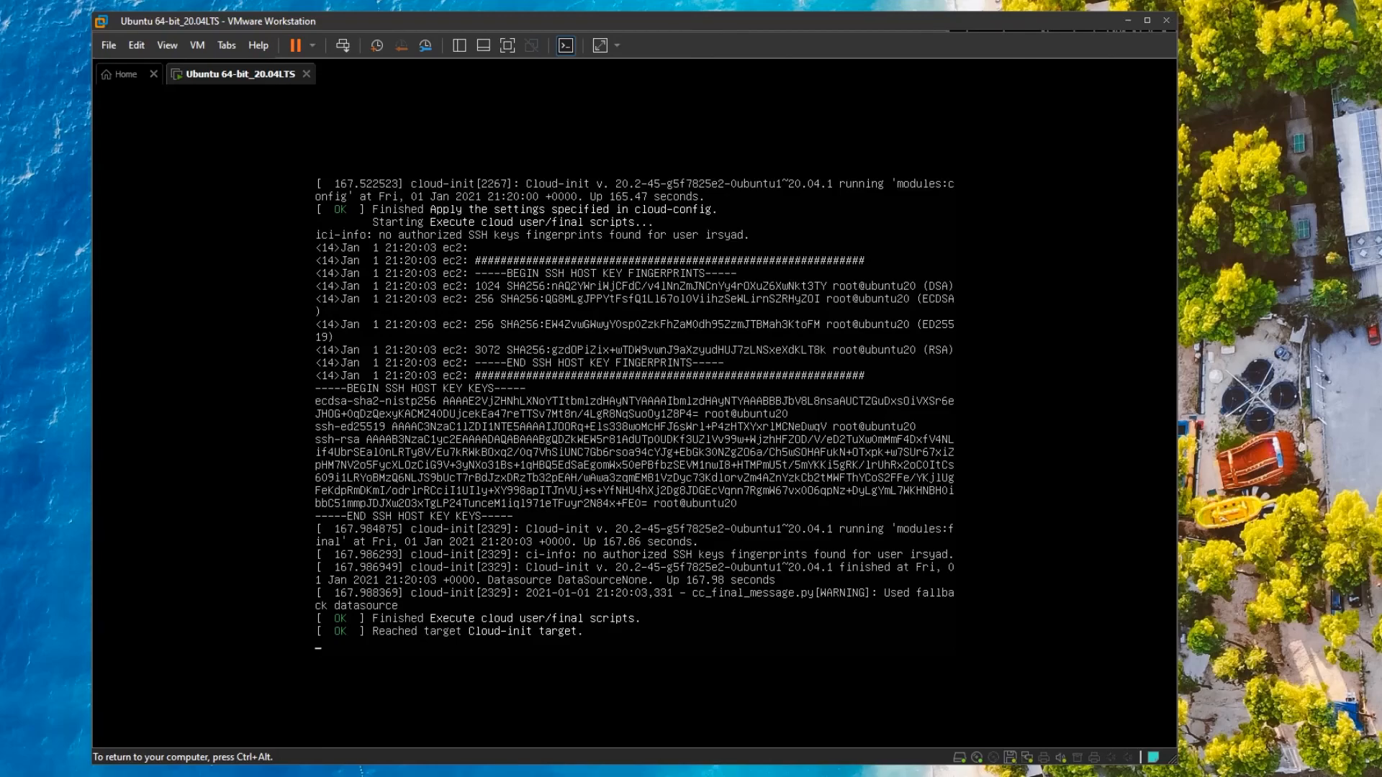
Clear the console and run ip addr to list the lo and ens33 interfaces.
key(Return)
key(Return)
key(Return)
key(Return)
key(Return)
text(clear)
key(Return)
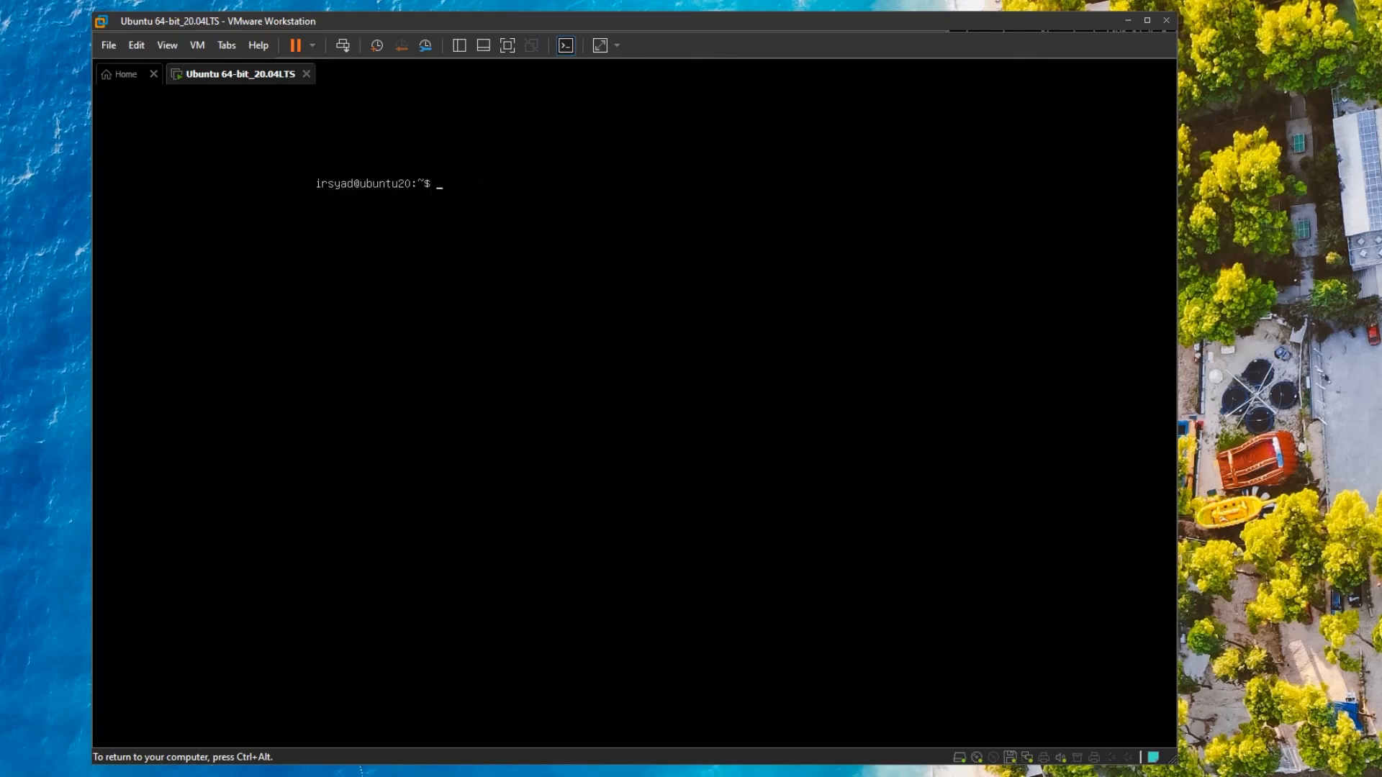
text(ip addr)
key(Return)
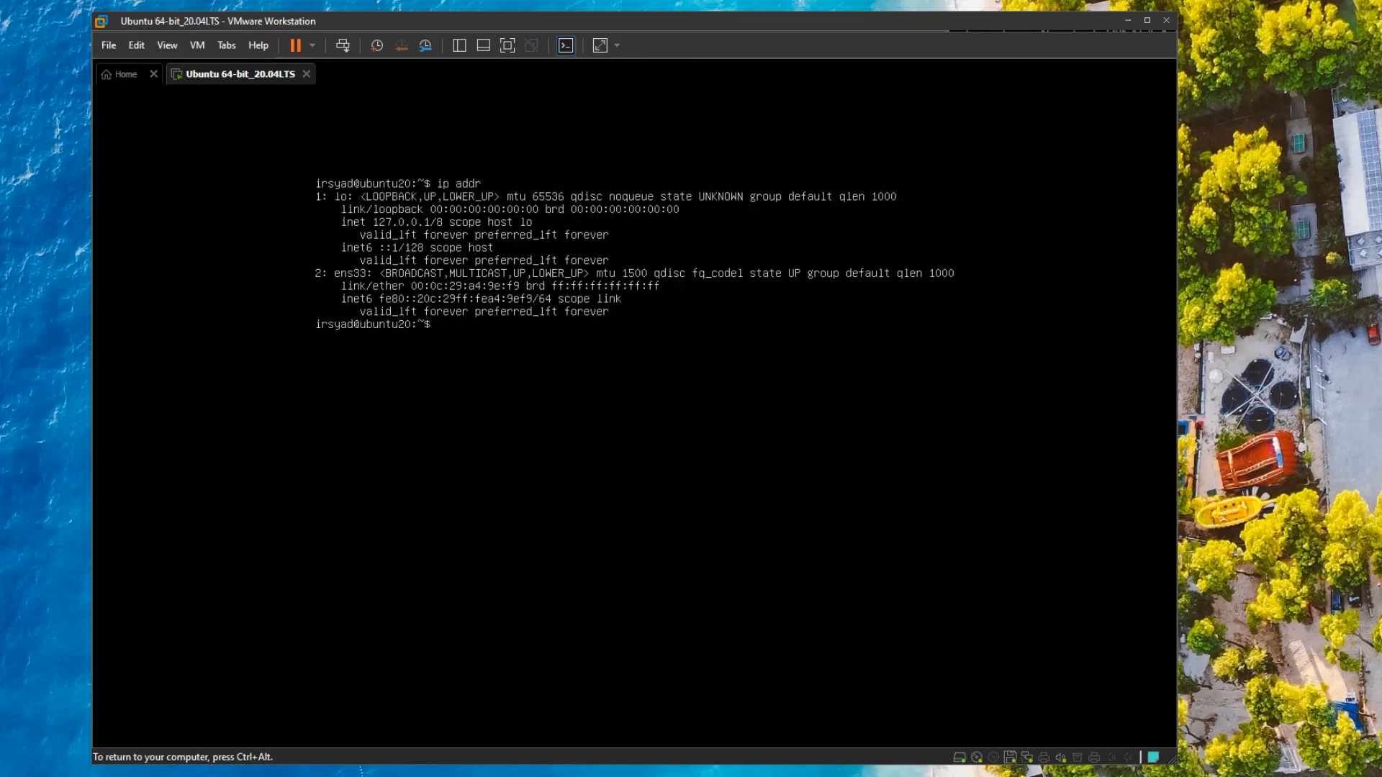